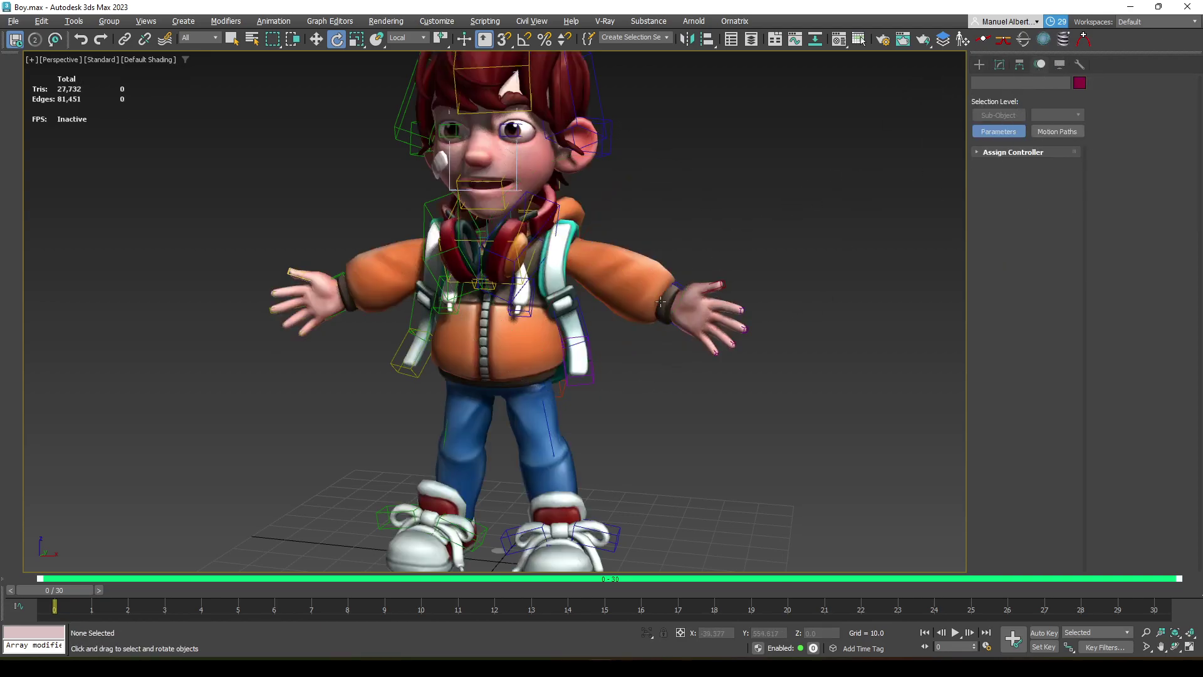
Select the left upper arm and forearm biped bones and set the scale reference coordinate system to Local.
key(shift+g)
drag(625, 275, 641, 292)
key(shift+g)
key(r)
alt+middle_drag(683, 312, 711, 311)
click(404, 38)
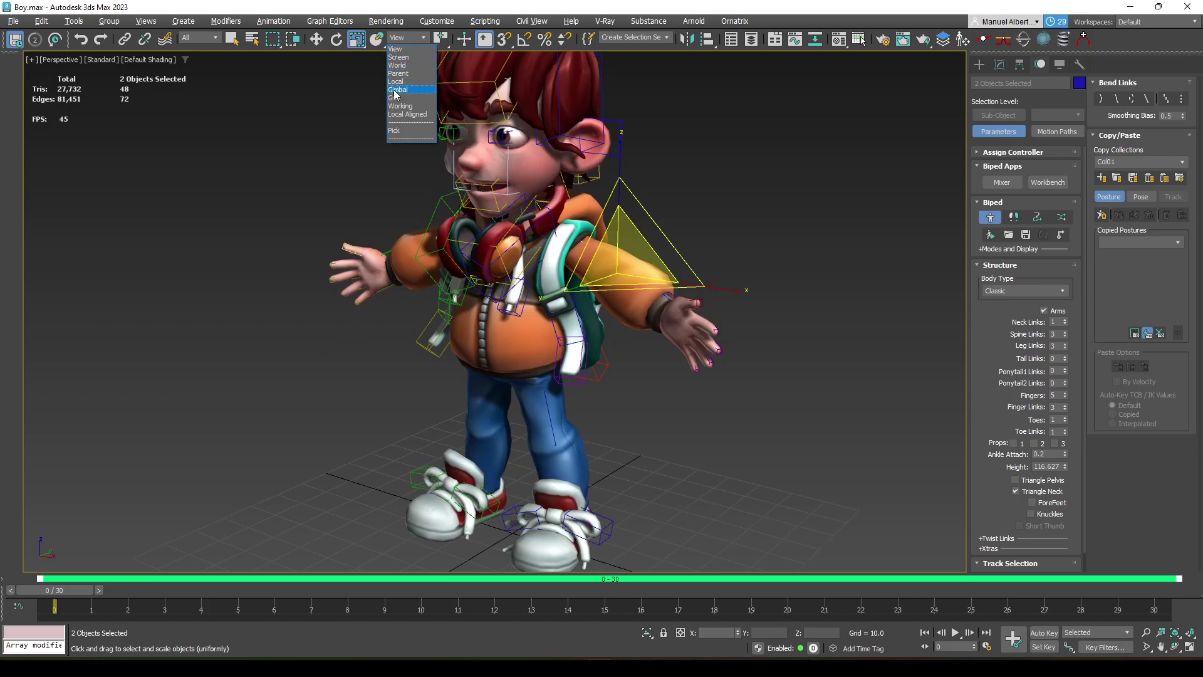
click(396, 67)
alt+middle_drag(587, 300, 564, 295)
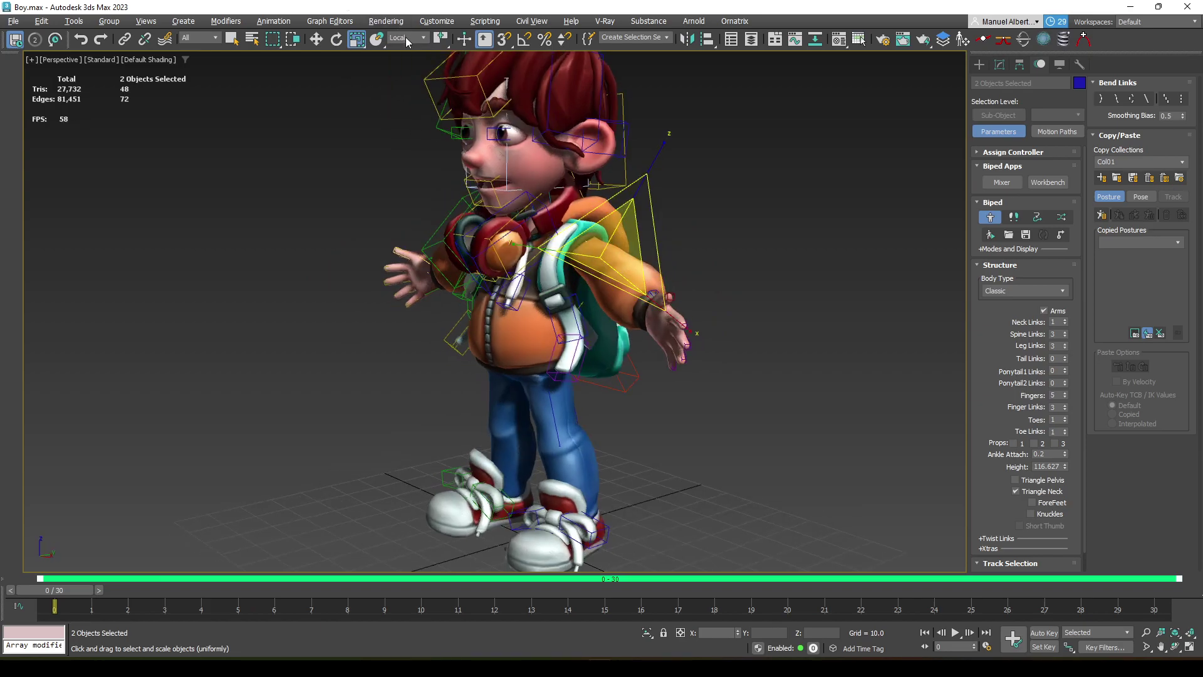
Scale the left upper arm and forearm bones along their local axes to fill the jacket sleeve.
alt+middle_drag(825, 283, 683, 344)
drag(682, 317, 723, 346)
right_click(723, 345)
alt+middle_drag(612, 218, 601, 212)
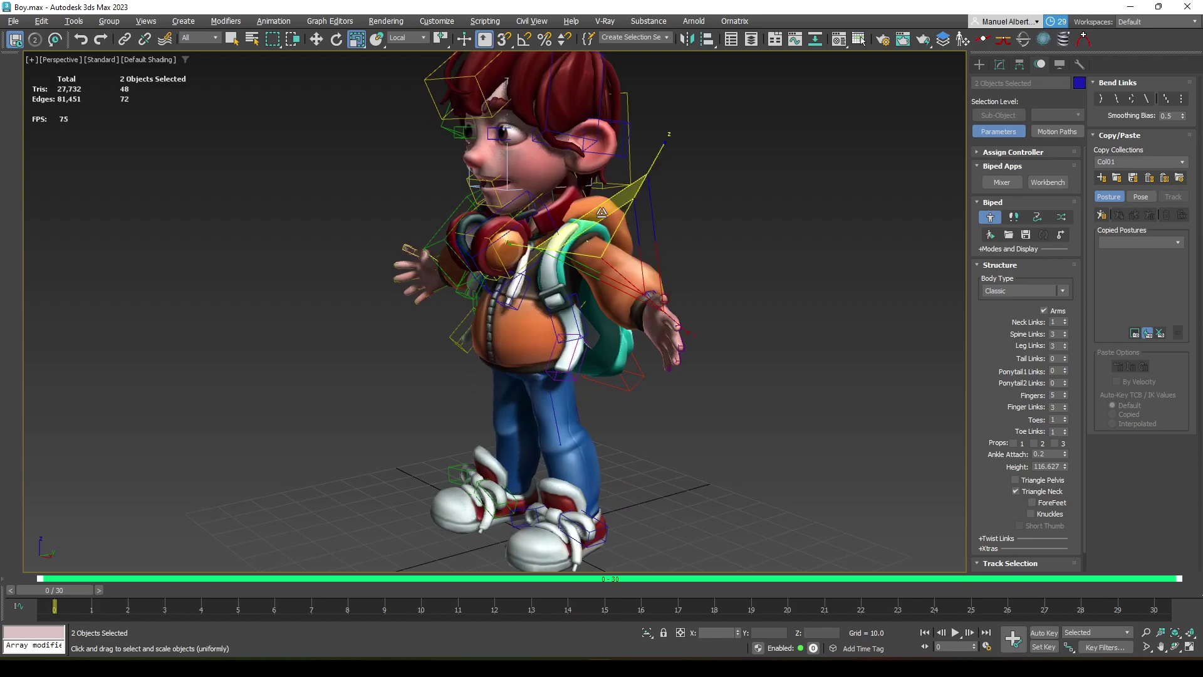
drag(742, 69, 414, 238)
alt+middle_drag(413, 239, 730, 236)
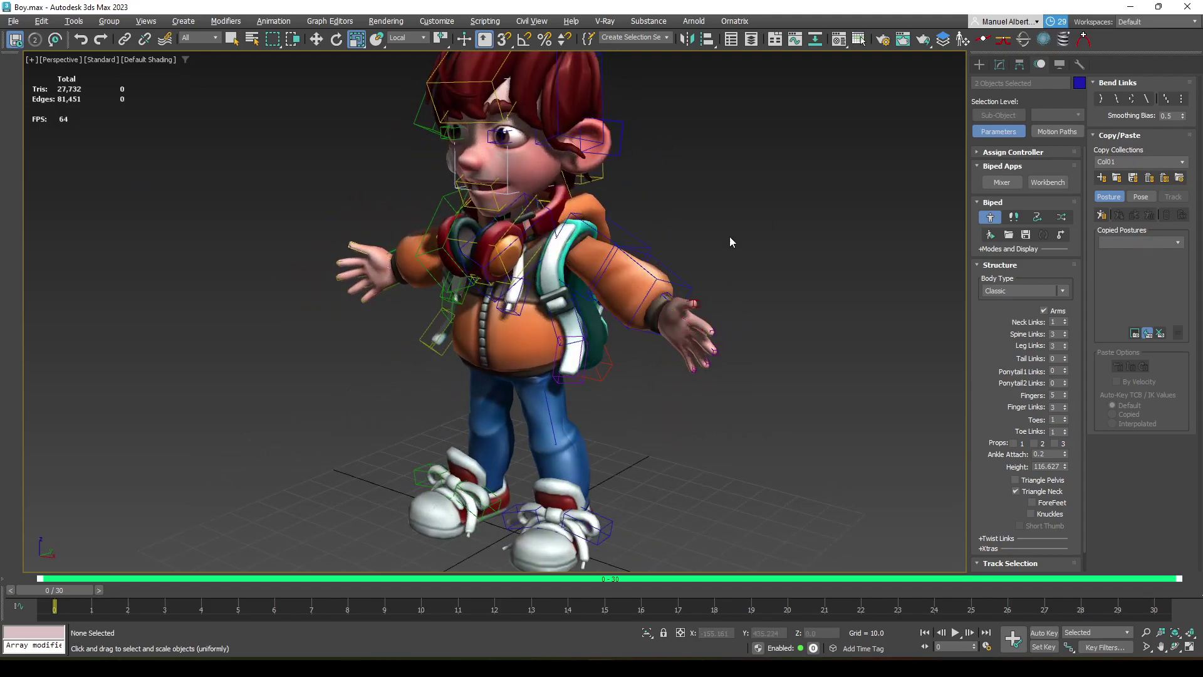
click(731, 236)
Select the left forearm bone and refine its scale so it wraps the lower sleeve.
click(636, 239)
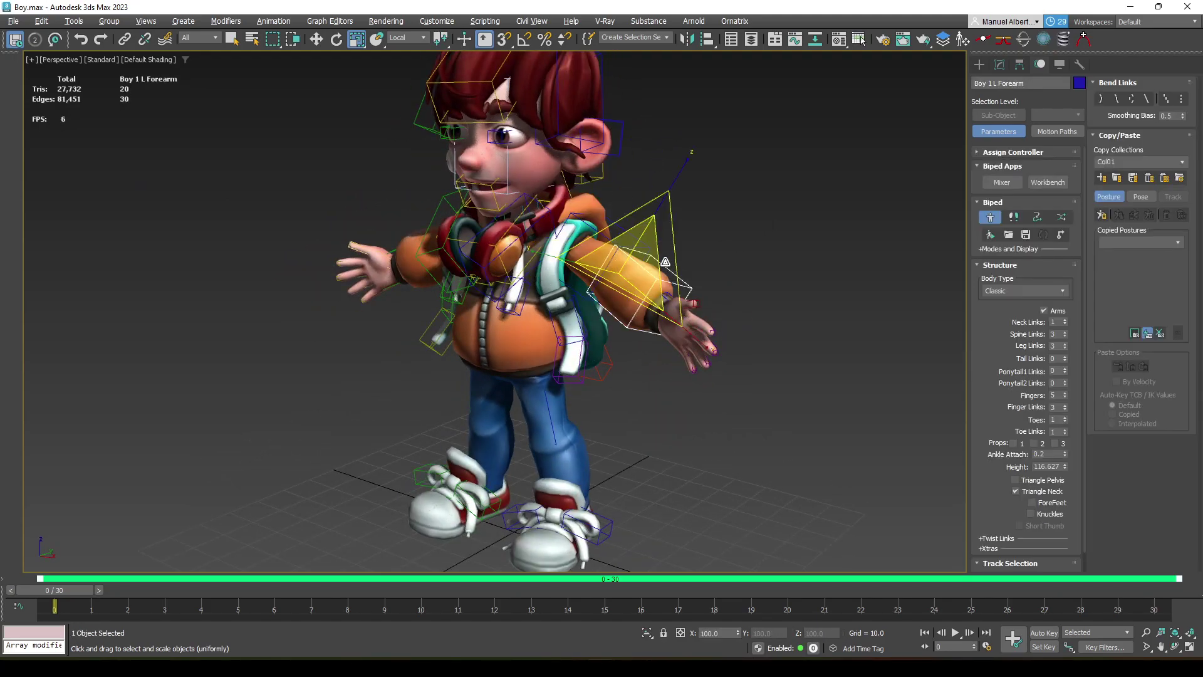
click(648, 215)
click(632, 243)
click(653, 275)
alt+middle_drag(563, 235, 610, 218)
alt+middle_drag(648, 337, 704, 312)
Select the left hand bone and scale it along its local axes to match the character's palm.
scroll(704, 312, up, 4)
click(691, 245)
alt+middle_drag(691, 244, 670, 305)
drag(694, 185, 721, 210)
drag(752, 339, 702, 301)
alt+middle_drag(666, 354, 597, 348)
drag(573, 285, 500, 325)
alt+middle_drag(501, 326, 713, 376)
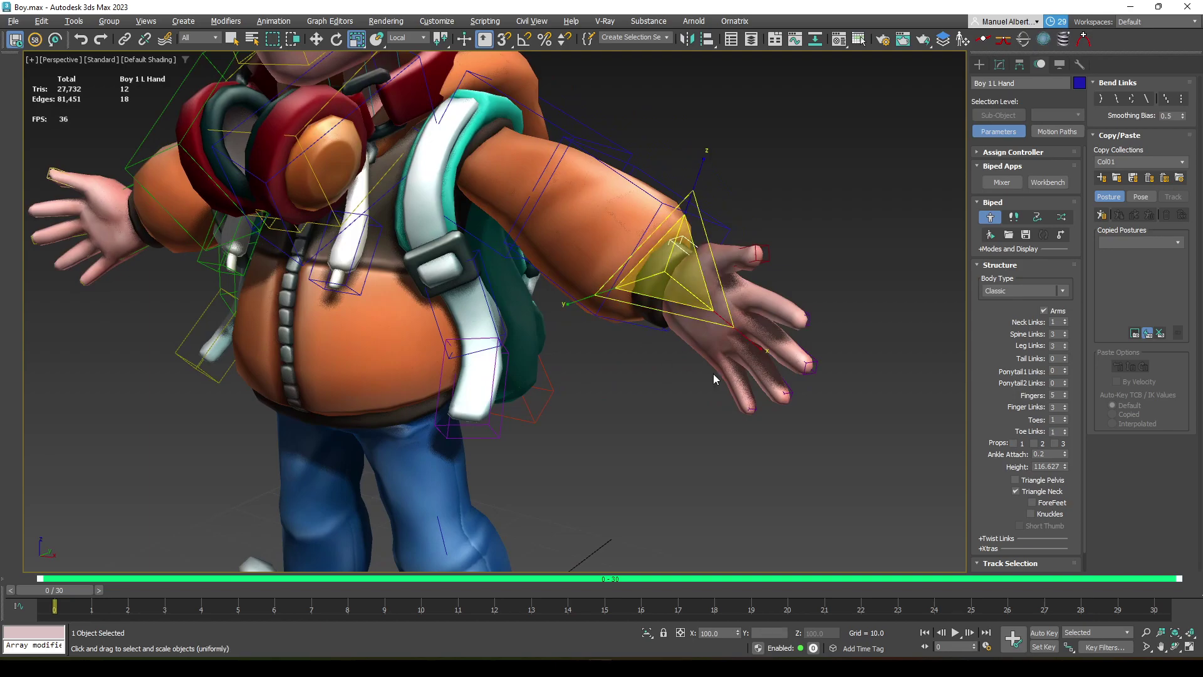
Add an Edit Poly modifier to the left hand bone, select its box element, and scale it in Parent coordinates.
click(1000, 65)
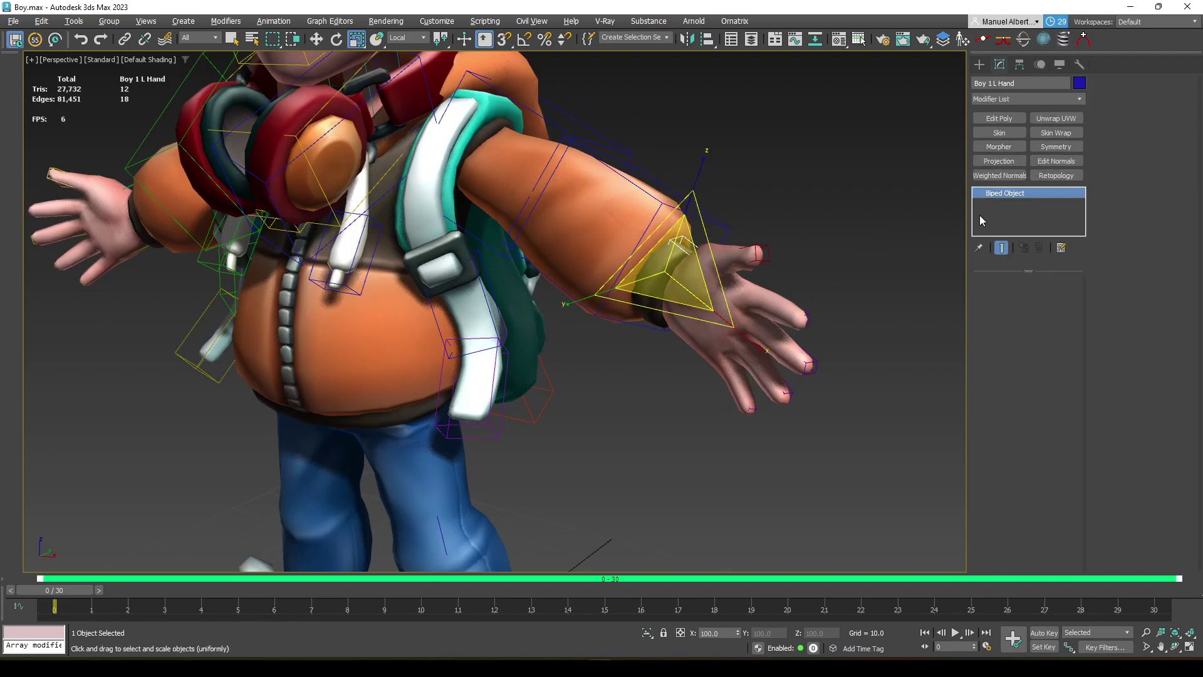
click(999, 118)
mouse_move(700, 367)
alt+middle_down()
mouse_move(640, 388)
mouse_move(682, 374)
alt+middle_up()
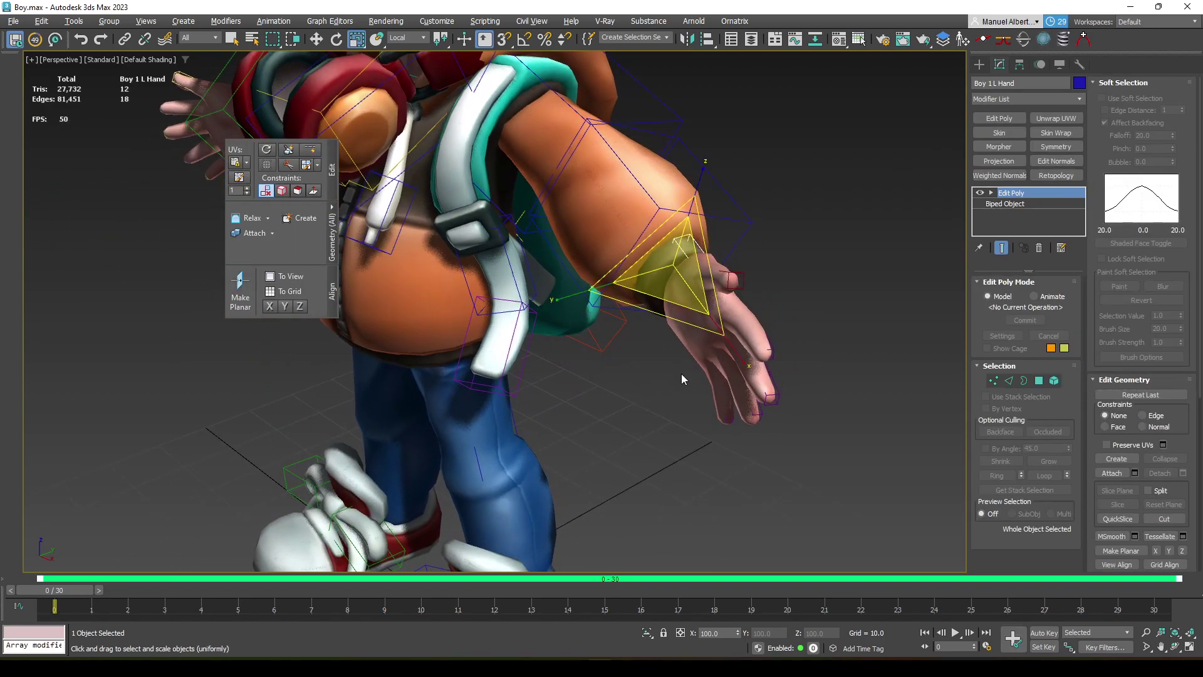
click(1055, 381)
drag(780, 175, 619, 302)
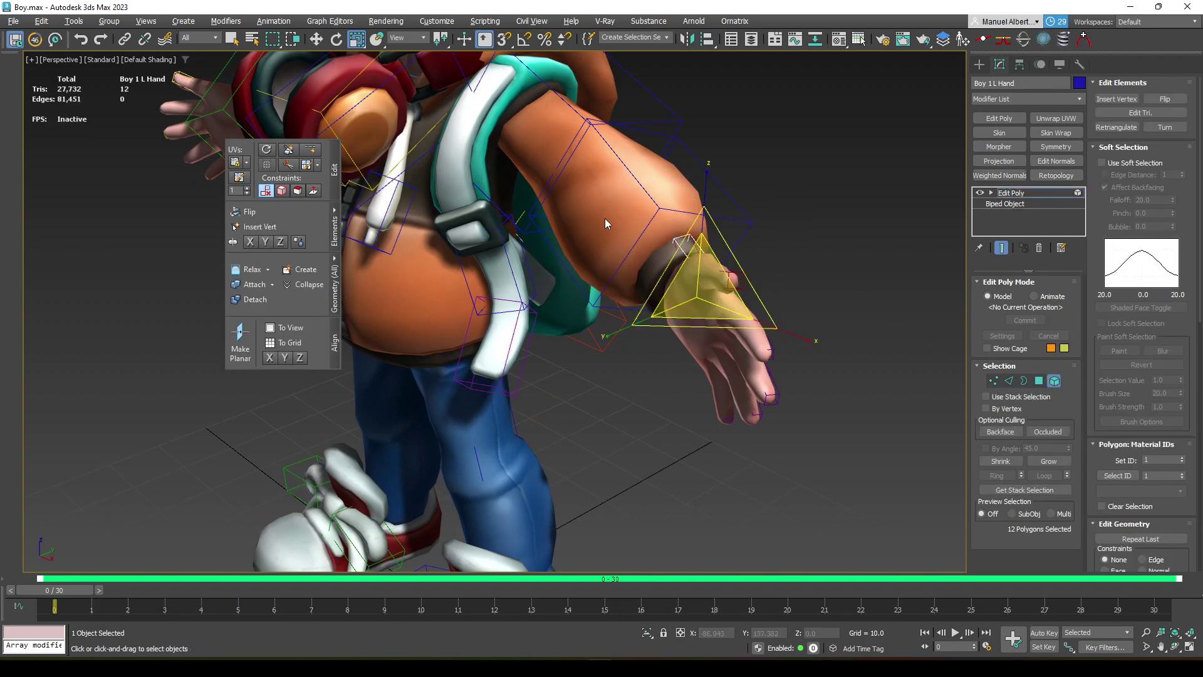
click(410, 37)
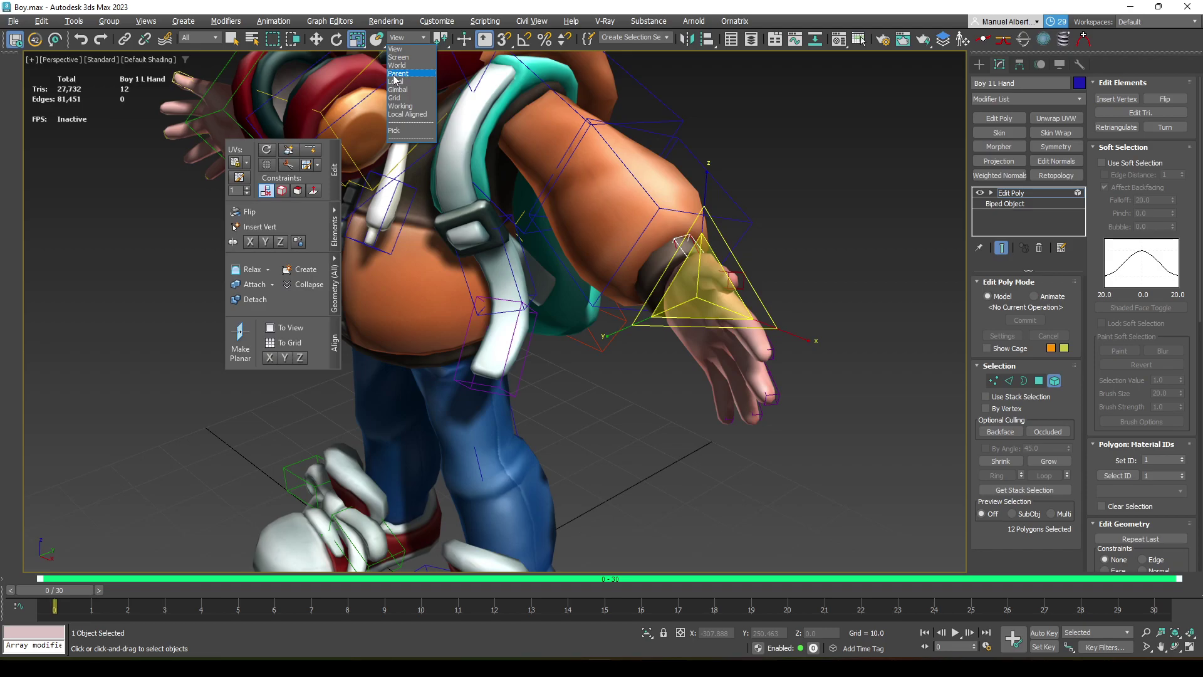
click(396, 74)
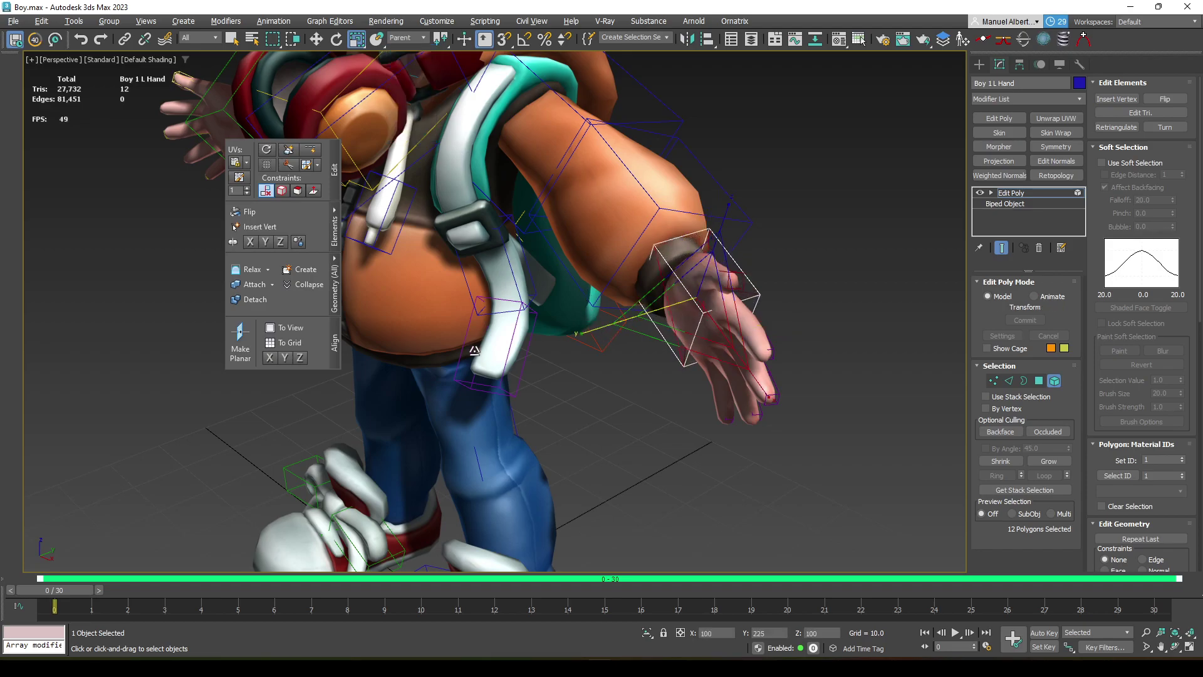
Move and rescale the hand bone's element in Parent coordinates to centre it on the palm, and leave element editing.
key(w)
scroll(740, 261, up, 5)
drag(739, 261, 714, 276)
alt+middle_drag(715, 276, 793, 315)
key(r)
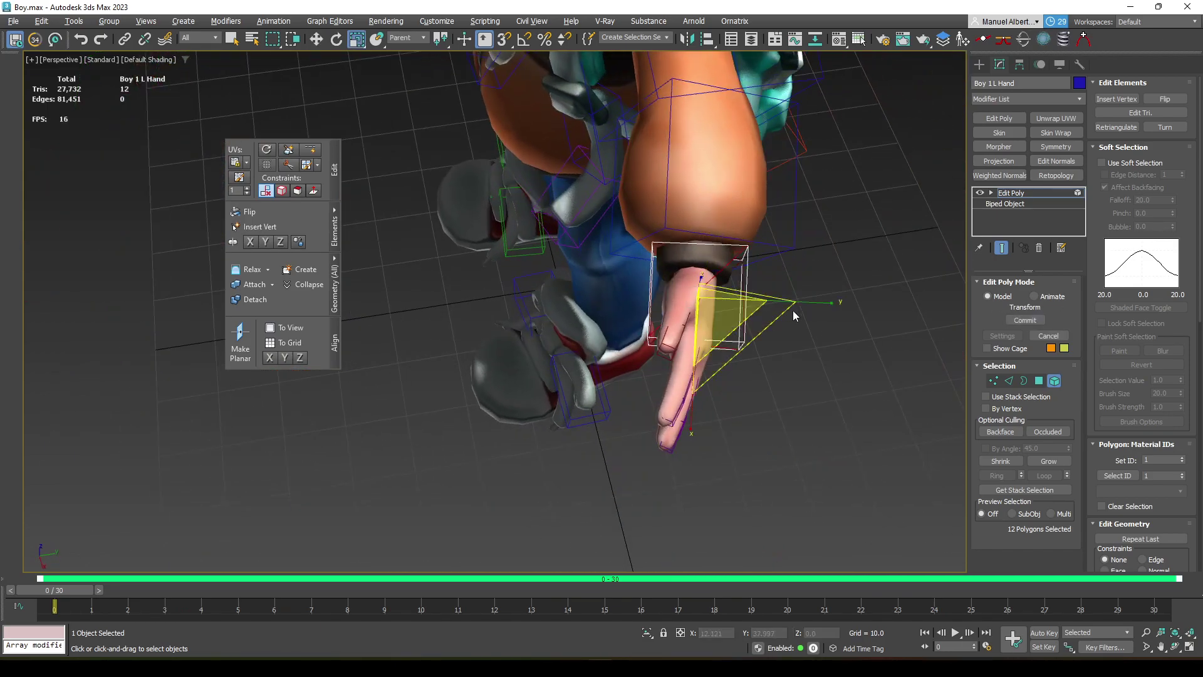
key(w)
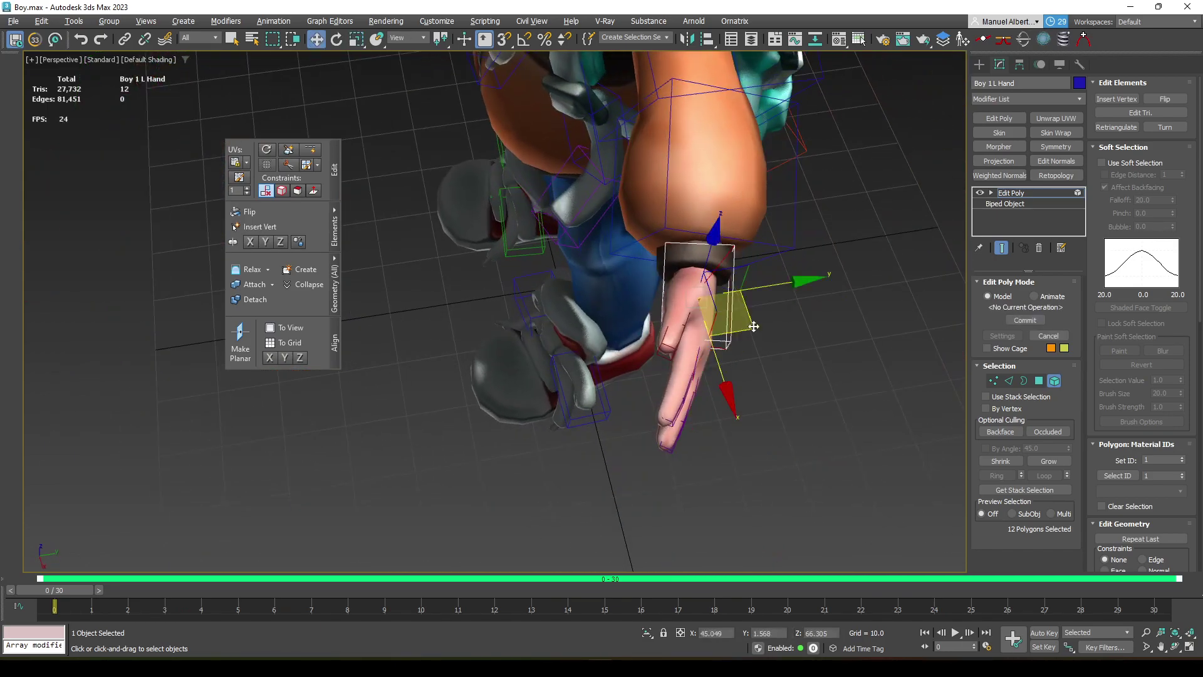
click(398, 73)
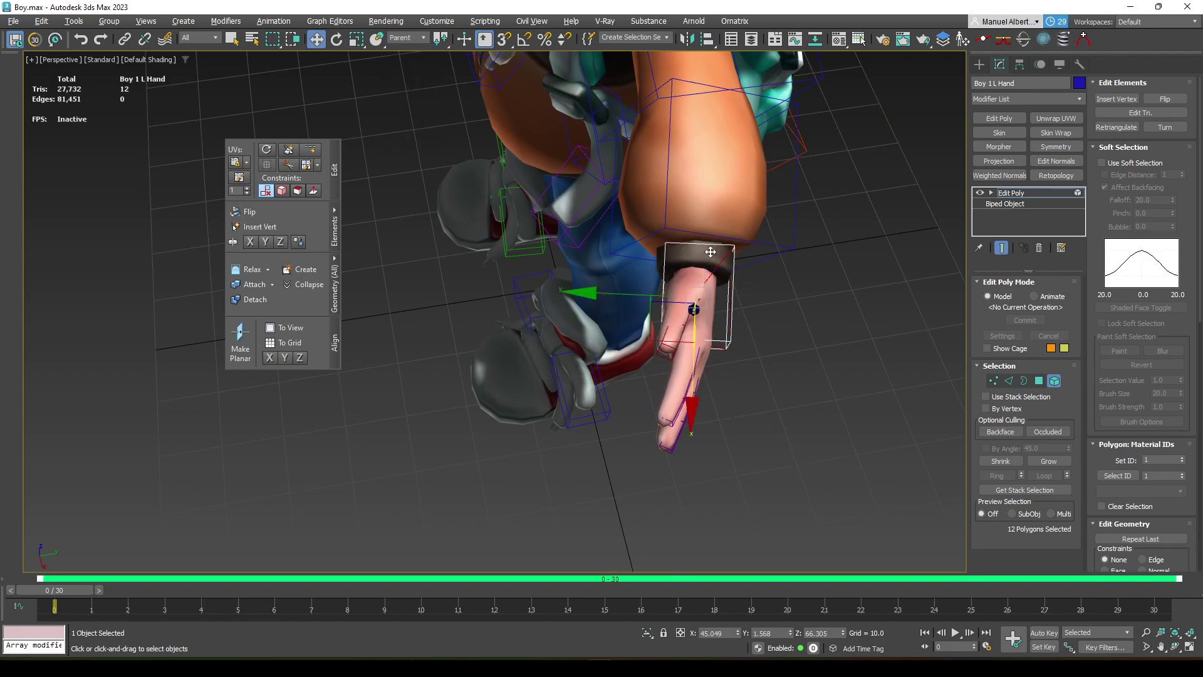
drag(608, 294, 601, 293)
alt+middle_drag(601, 293, 707, 235)
click(1036, 192)
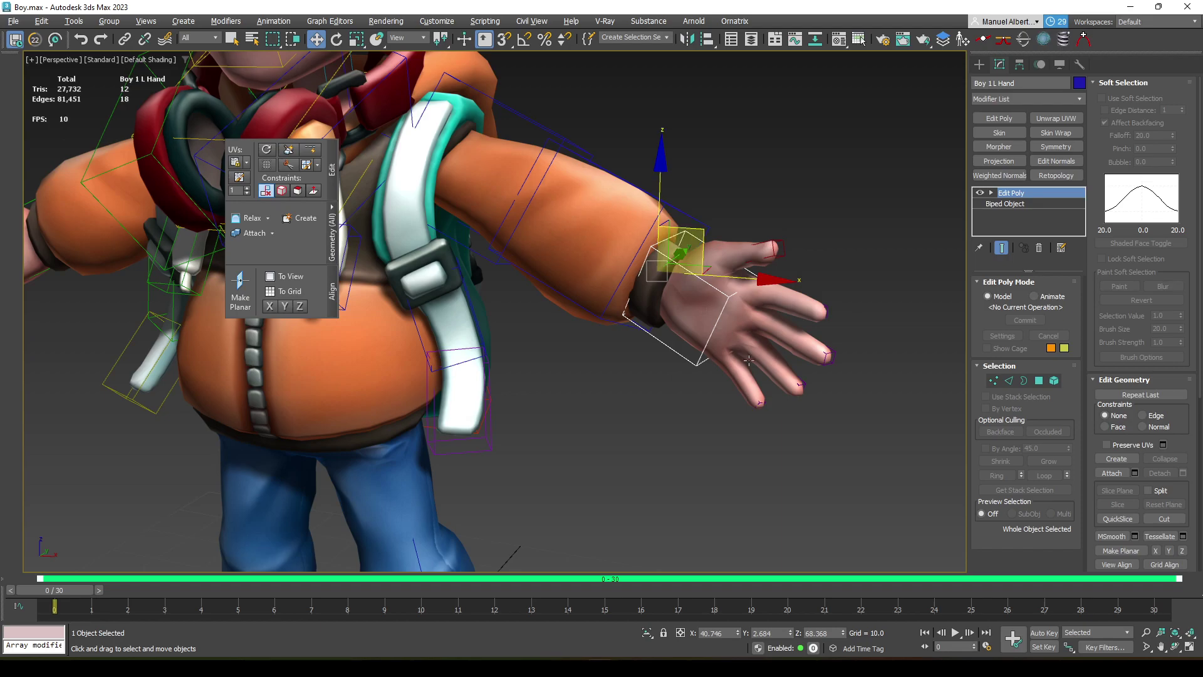
Return to the biped motion settings and select all three left thumb bones with the character geometry temporarily hidden.
click(1039, 65)
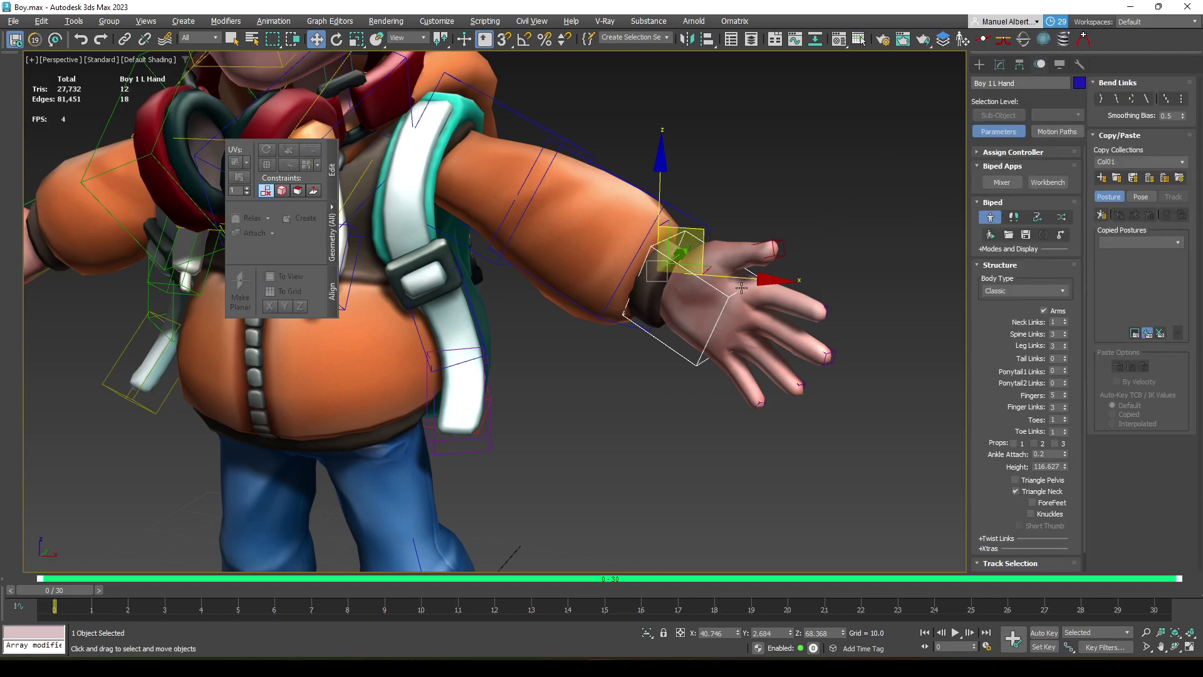
key(shift+g)
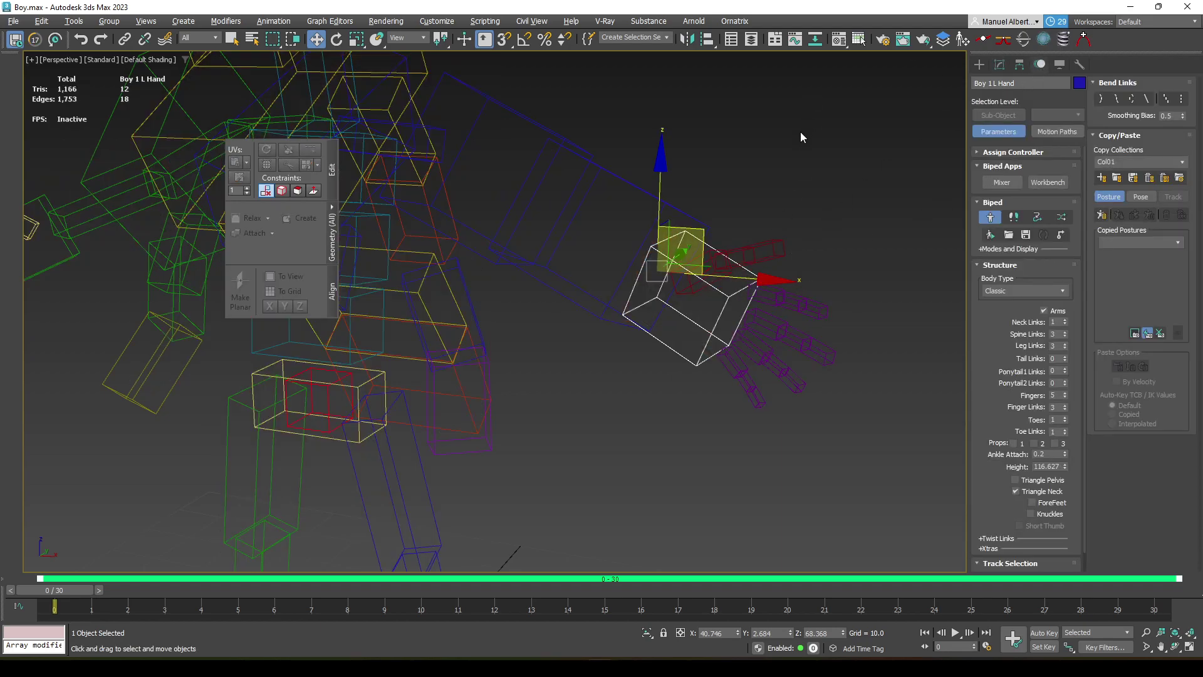
click(774, 43)
click(775, 42)
alt+middle_drag(755, 285, 729, 309)
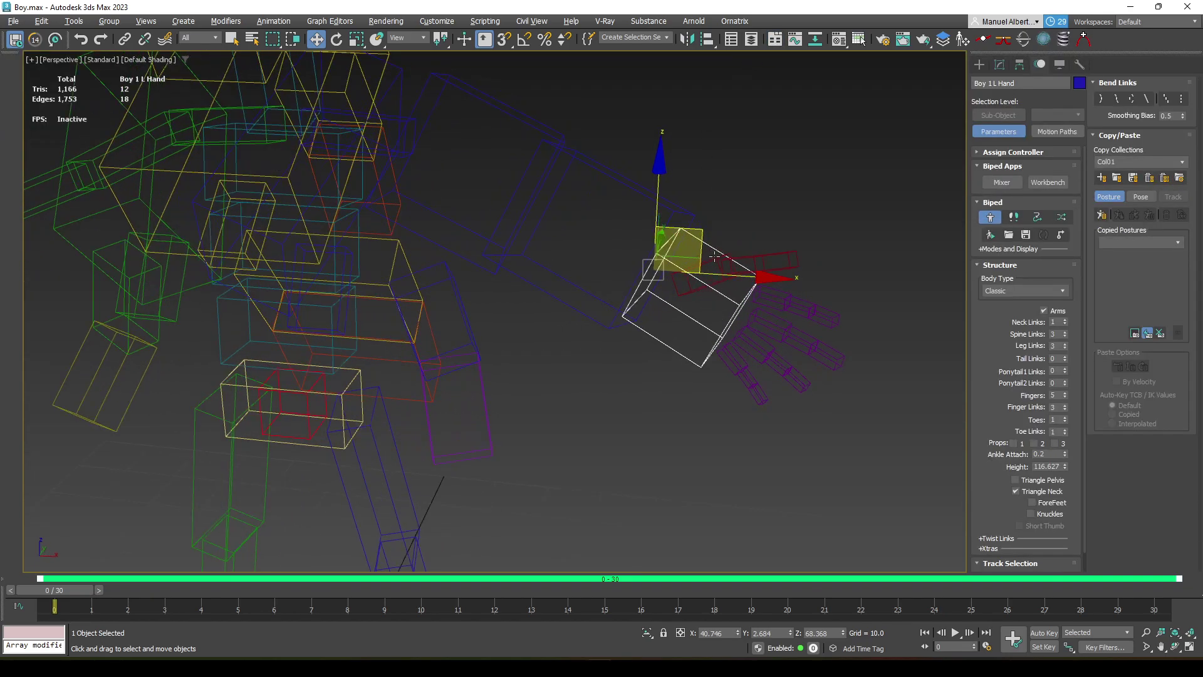
double_click(714, 256)
key(shift+g)
Scale the left thumb bones along their local axes to match the thumb's thickness and length.
alt+middle_drag(764, 314, 701, 333)
key(r)
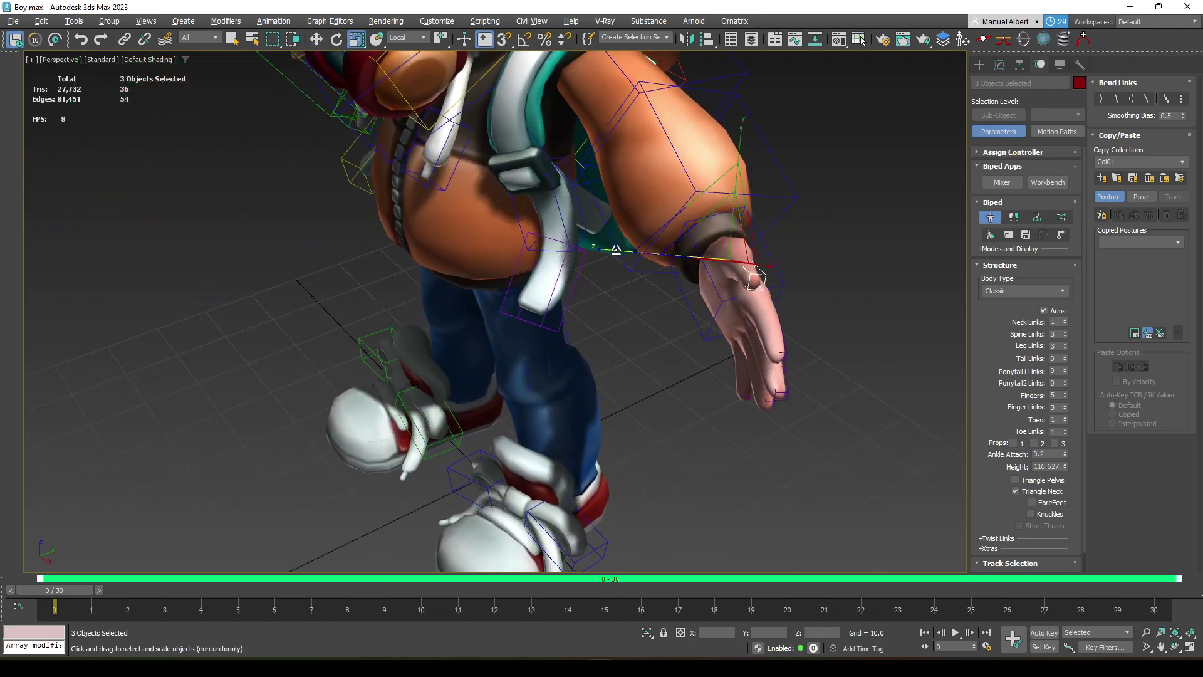
alt+middle_drag(721, 263, 716, 235)
drag(656, 154, 652, 116)
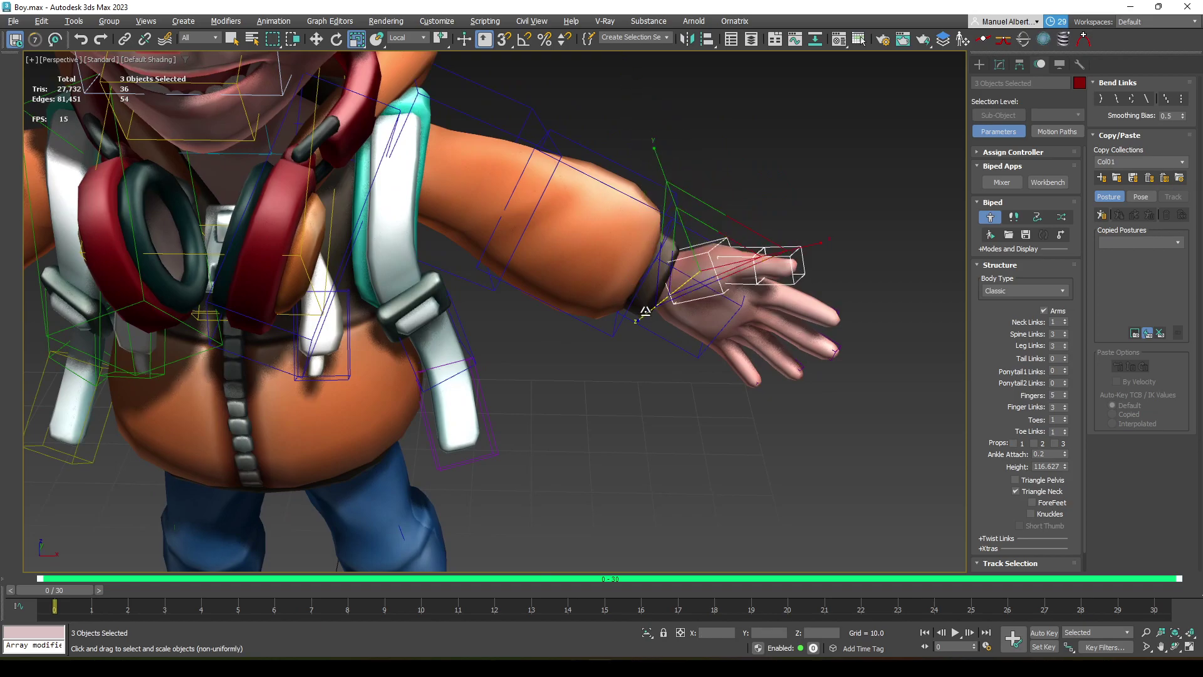
alt+middle_drag(645, 314, 806, 223)
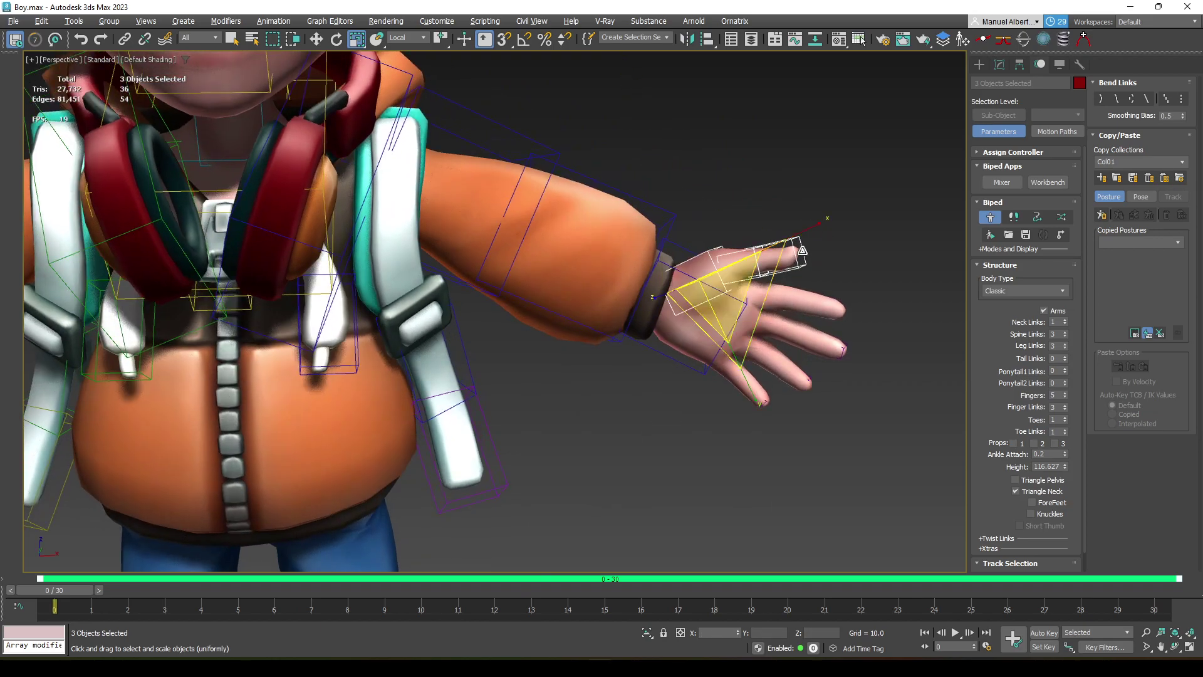
drag(808, 231, 890, 191)
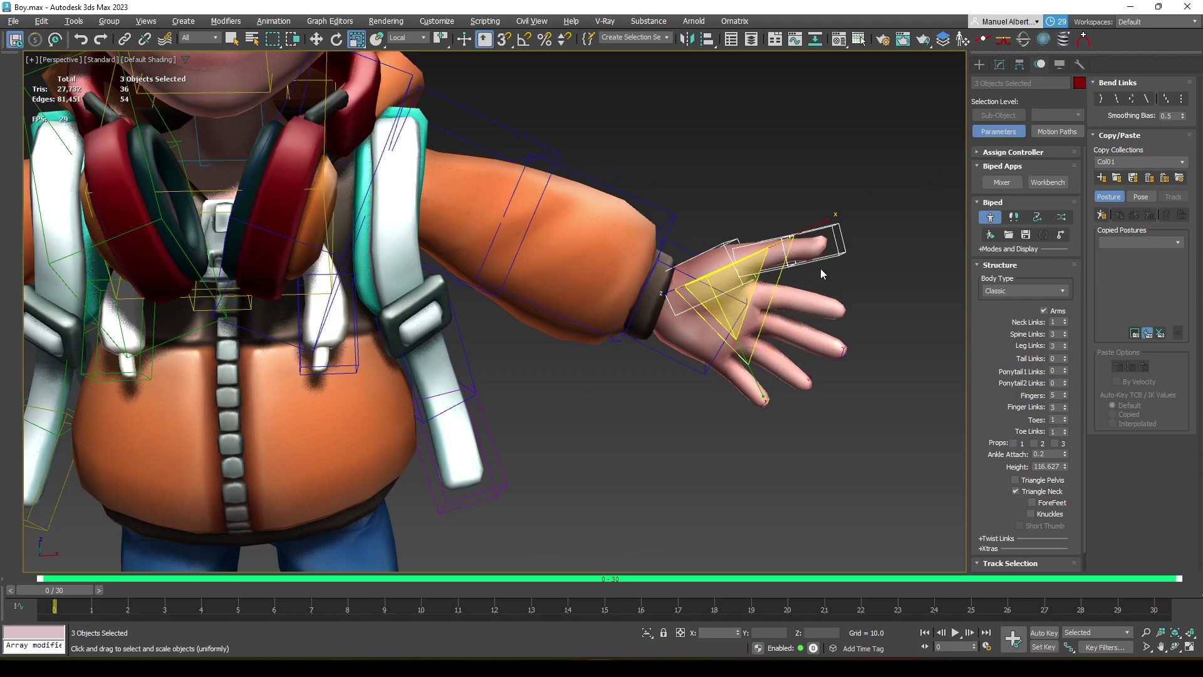
Select the left hand's bone hierarchy and remove the hand and thumb, keeping only the four fingers' bones selected.
alt+middle_drag(844, 322, 770, 328)
key(w)
double_click(723, 335)
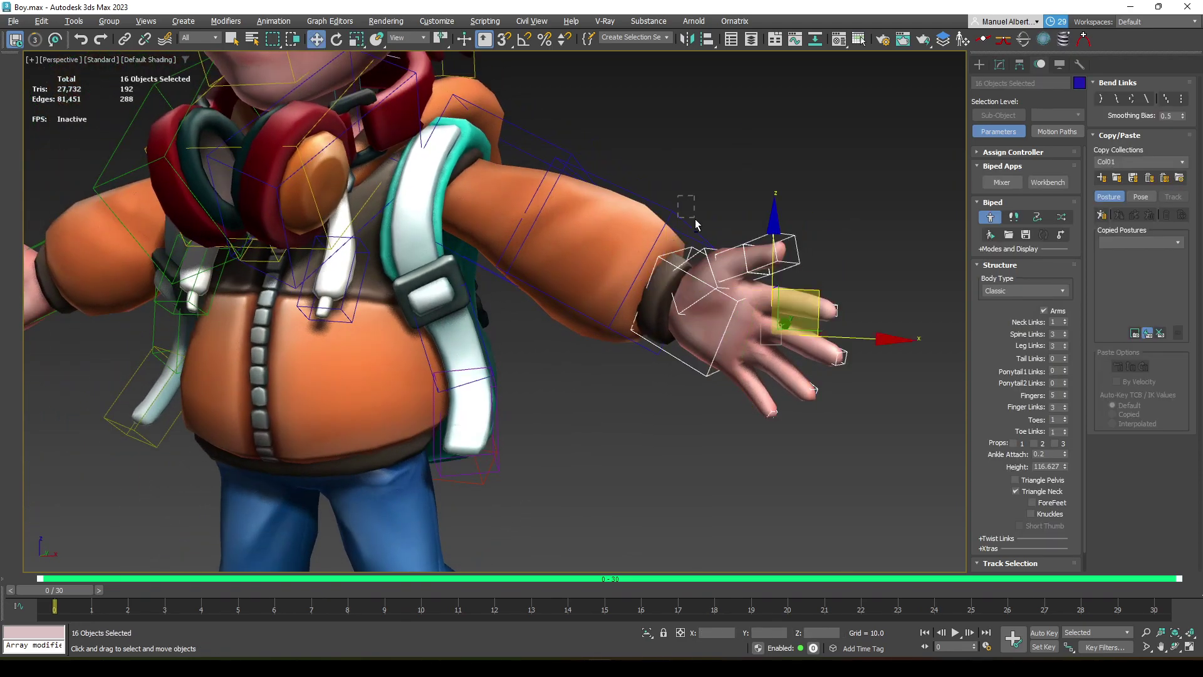
alt+drag(694, 219, 747, 279)
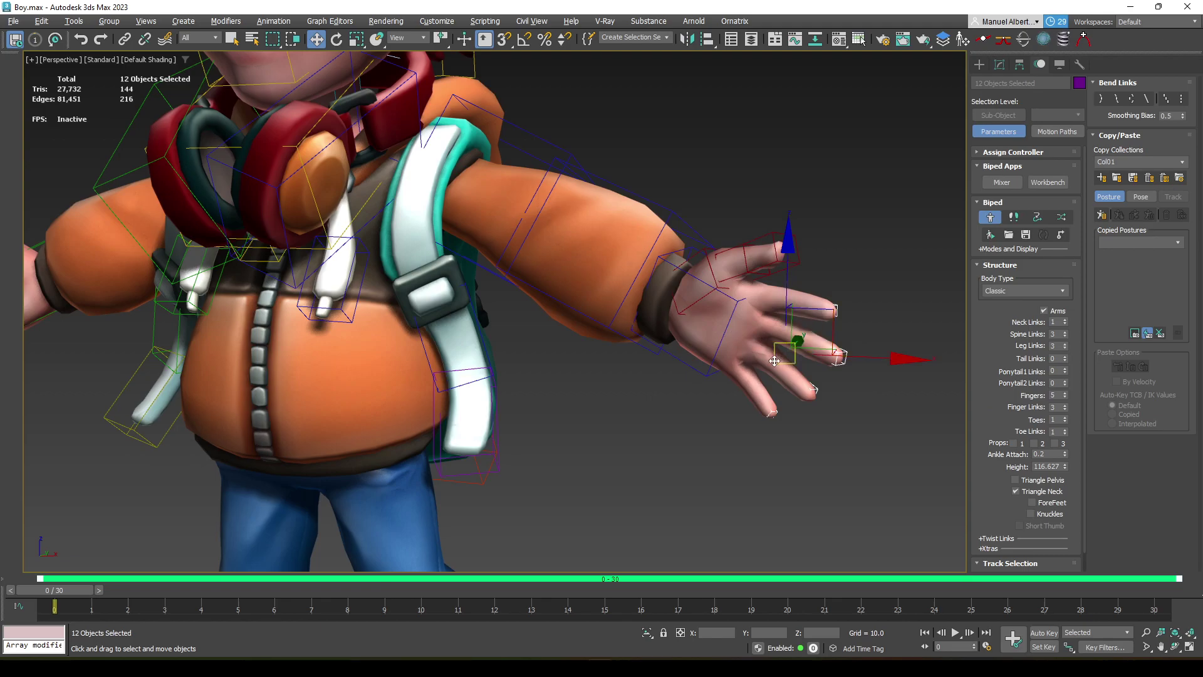
mouse_move(774, 361)
alt+middle_down()
mouse_move(739, 356)
mouse_move(752, 357)
alt+middle_up()
Lengthen and thicken the four left fingers' bones in Local coordinates, scaling them to about 120% along Z.
key(r)
drag(896, 351, 950, 358)
middle_drag(946, 359, 900, 356)
drag(847, 346, 869, 345)
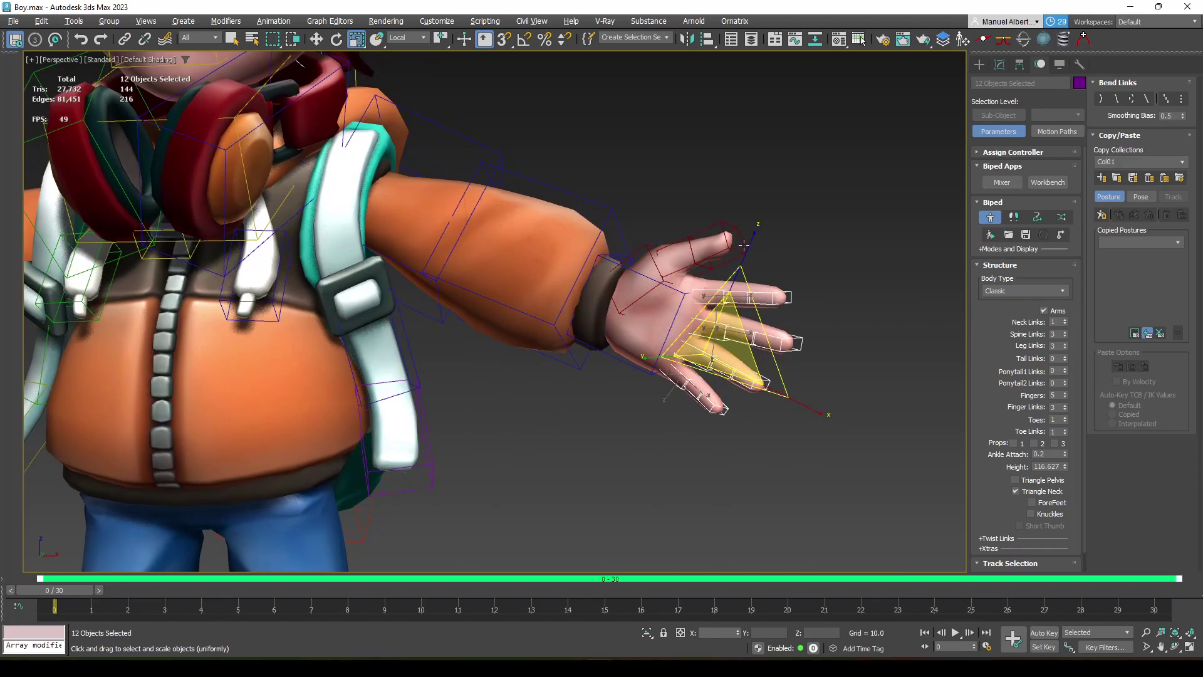
drag(758, 276, 755, 234)
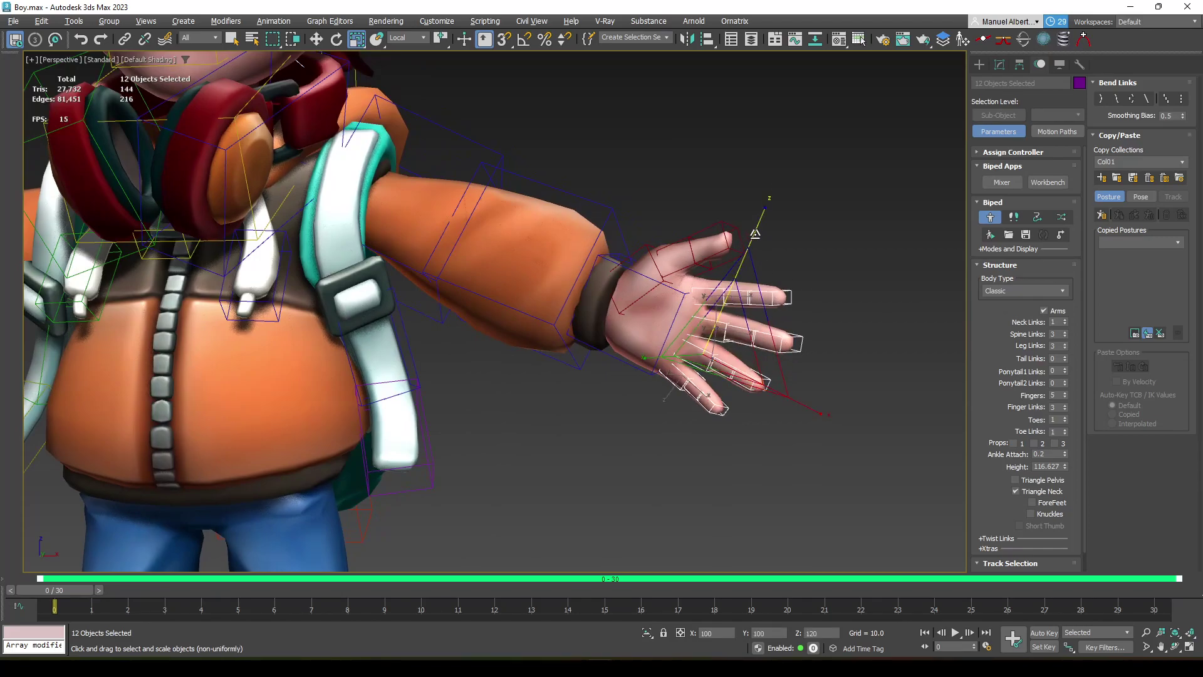
alt+middle_drag(754, 233, 721, 244)
Hide the character geometry to select the left clavicle bone, and show the geometry again.
scroll(720, 244, down, 5)
alt+middle_drag(648, 293, 613, 383)
scroll(624, 247, up, 3)
click(623, 246)
key(alt+h)
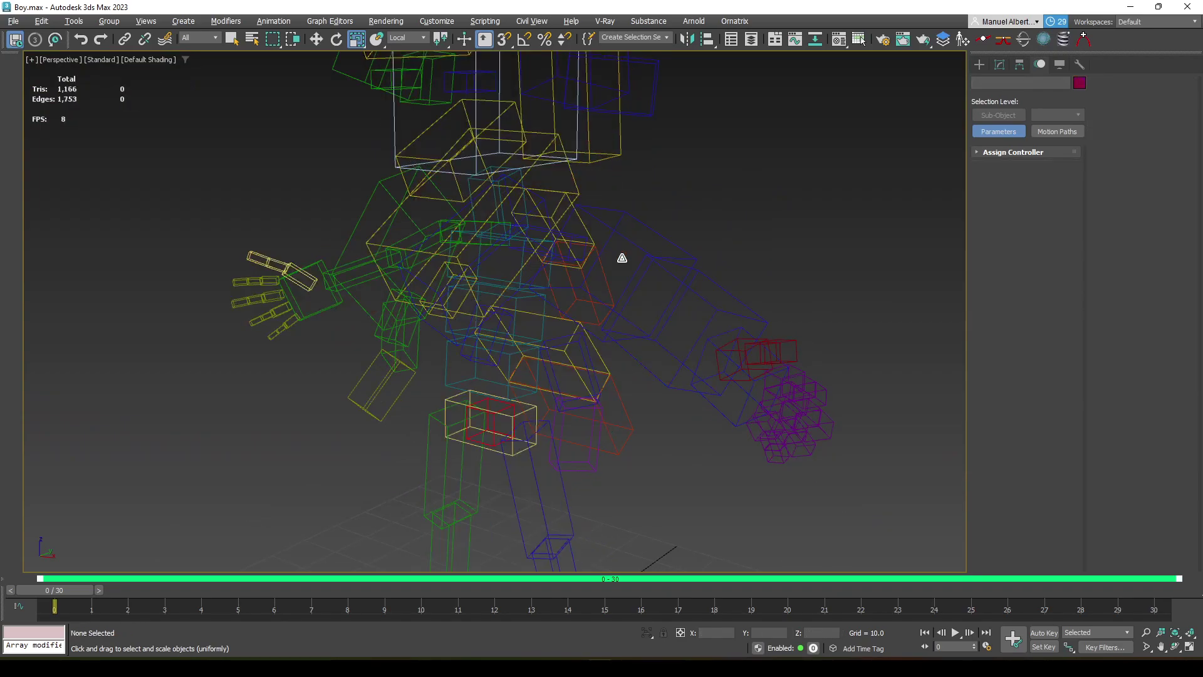
alt+middle_drag(570, 234, 522, 355)
click(554, 241)
key(alt+u)
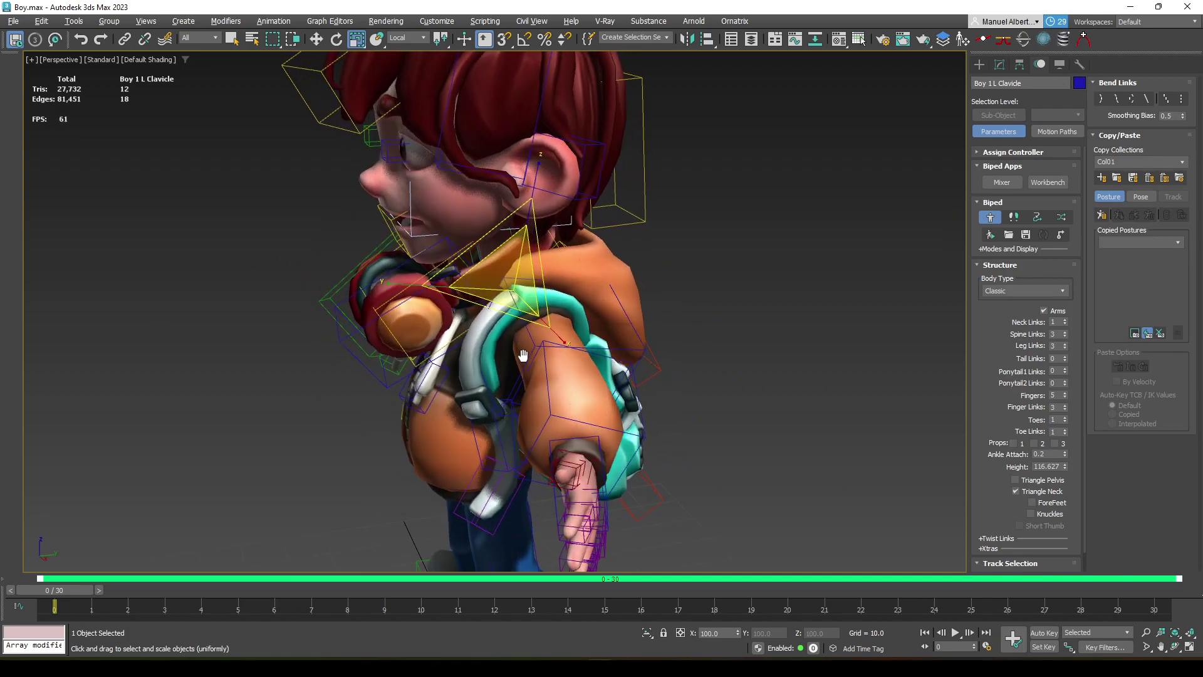
Thicken the left clavicle bone by scaling it along its local Z and Y axes.
key(r)
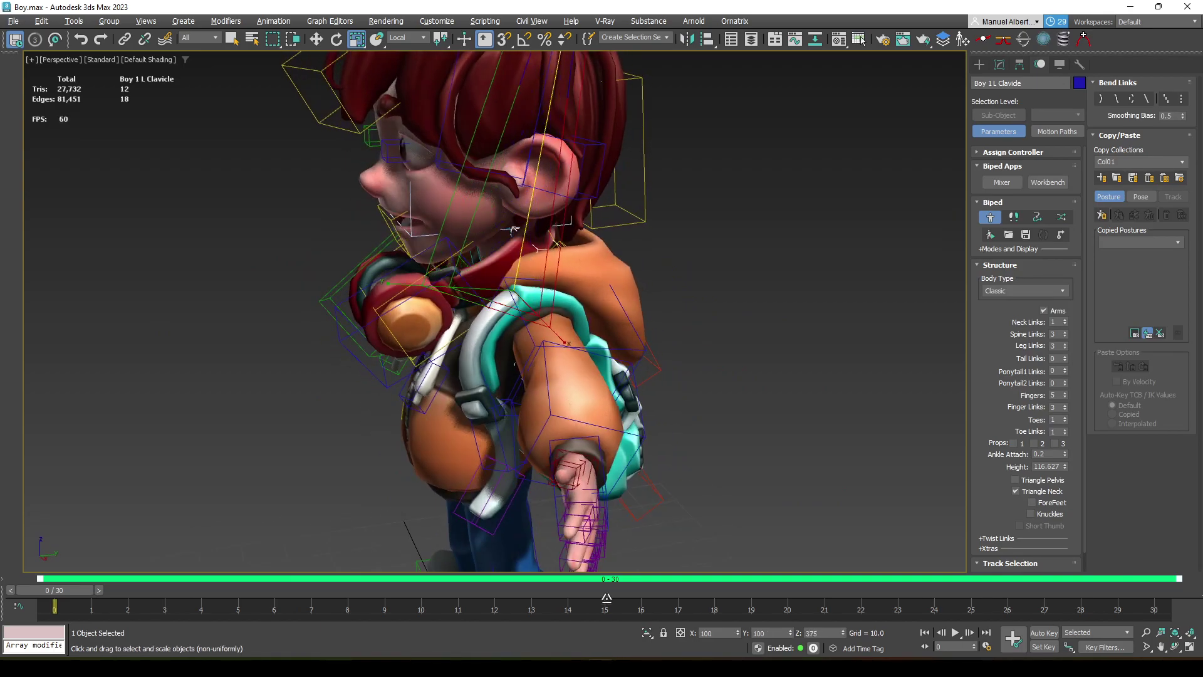
drag(587, 39, 602, 23)
alt+middle_drag(401, 292, 429, 293)
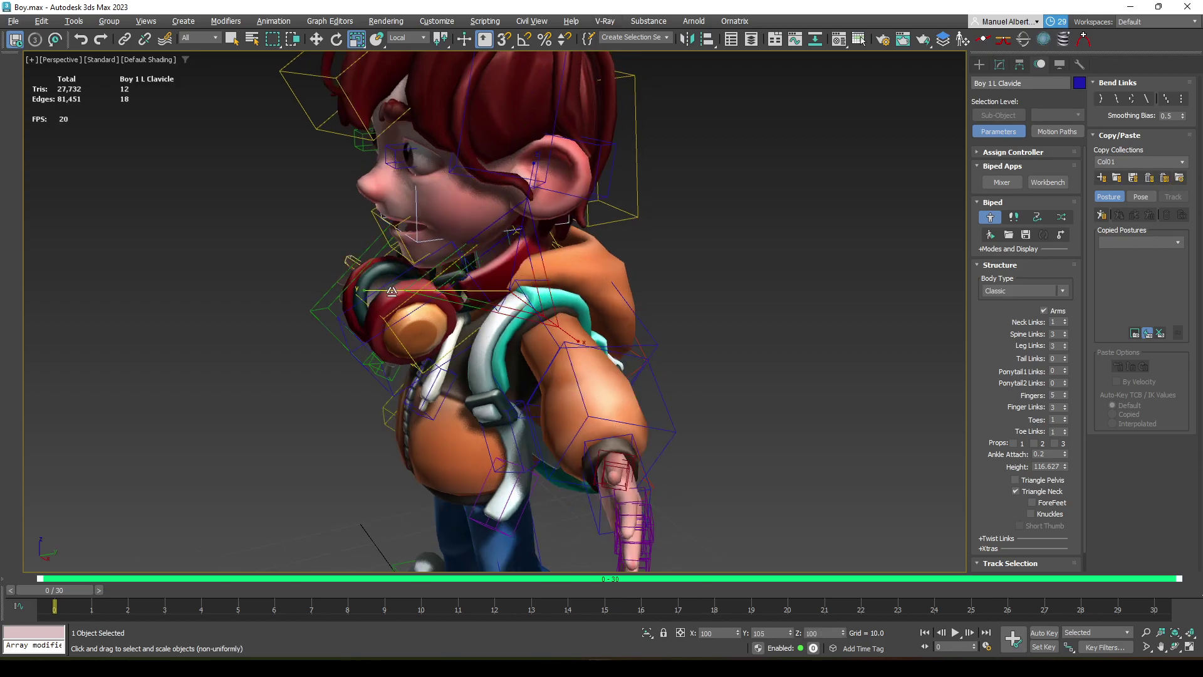
drag(354, 294, 355, 294)
alt+middle_drag(483, 282, 530, 284)
Add an Edit Poly modifier to the left clavicle bone and select its box element.
click(1002, 66)
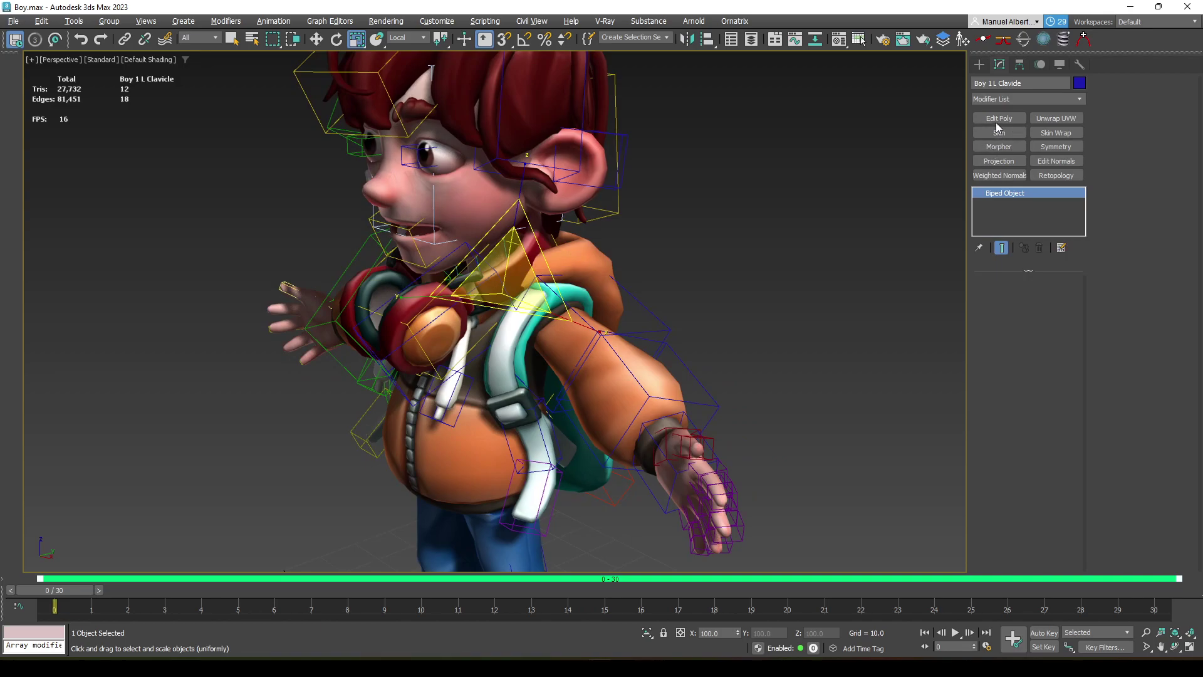
click(998, 119)
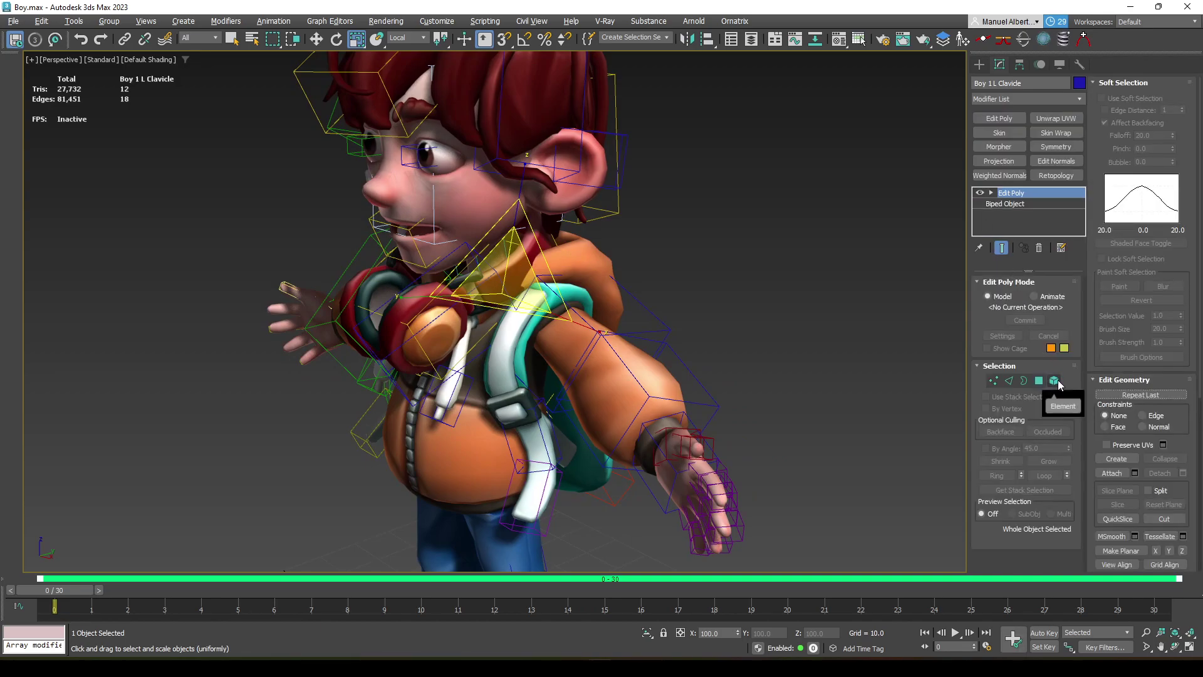
click(1055, 380)
drag(445, 367, 446, 367)
alt+middle_drag(445, 368, 524, 348)
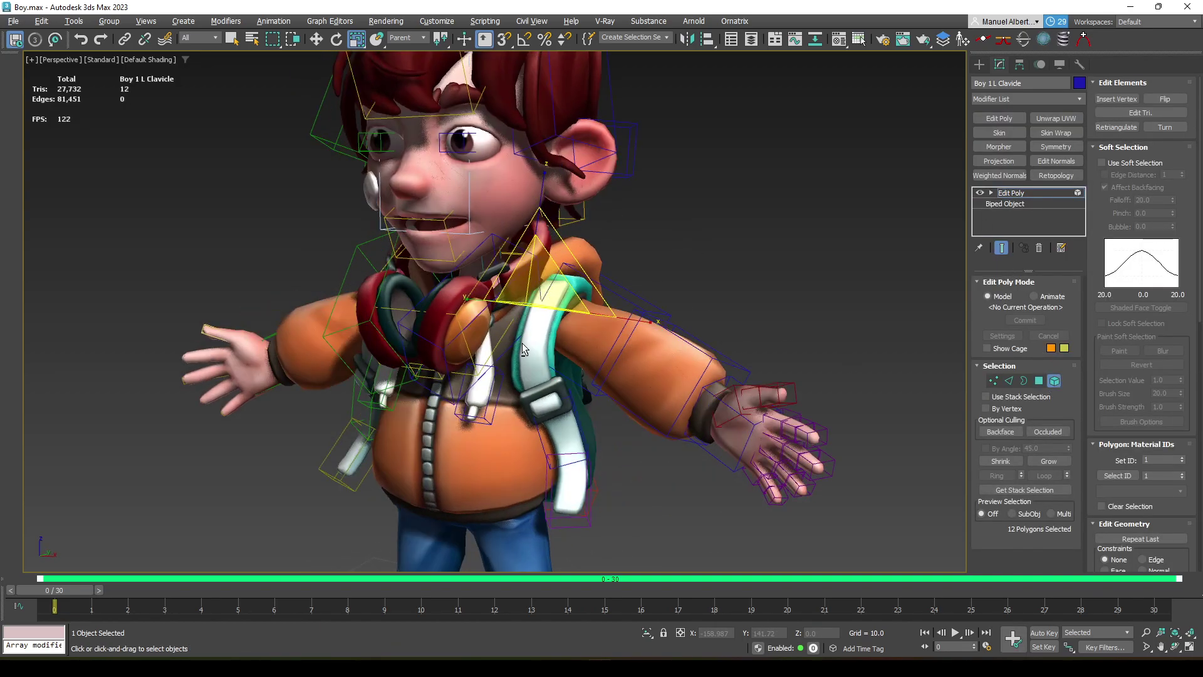
click(544, 183)
Move the left clavicle's box element over the shoulder and scale it to about 76% along Z.
key(w)
alt+middle_drag(578, 303, 589, 279)
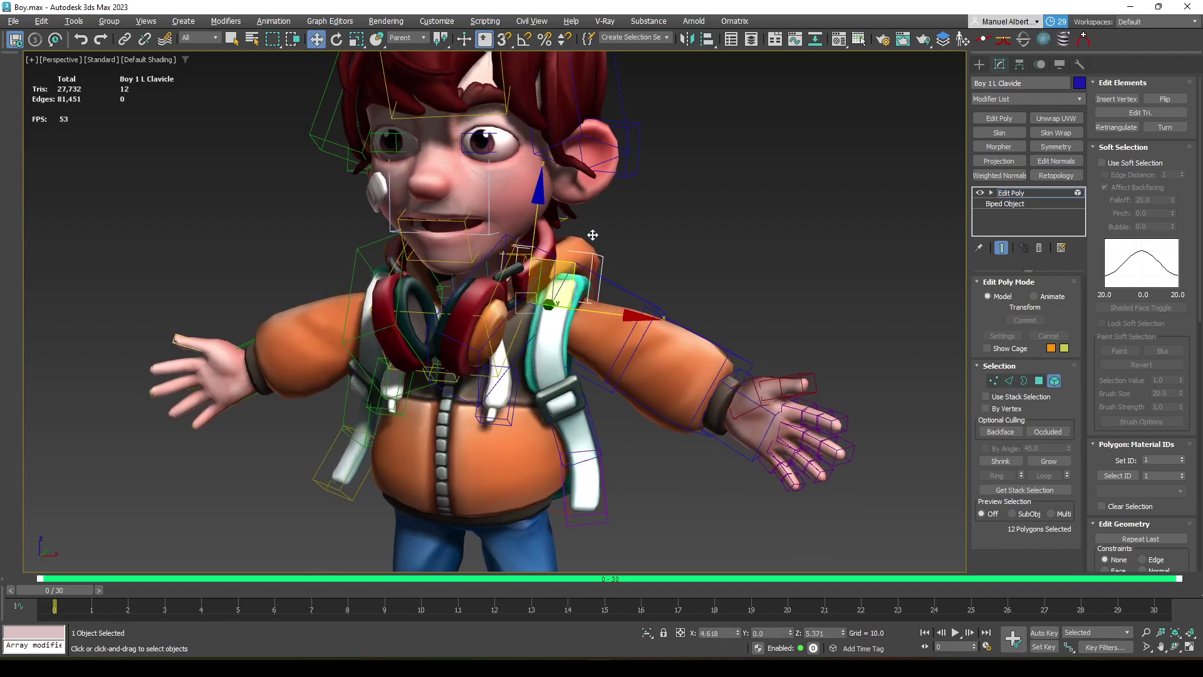
alt+middle_drag(612, 246, 585, 249)
alt+middle_drag(645, 275, 632, 247)
key(r)
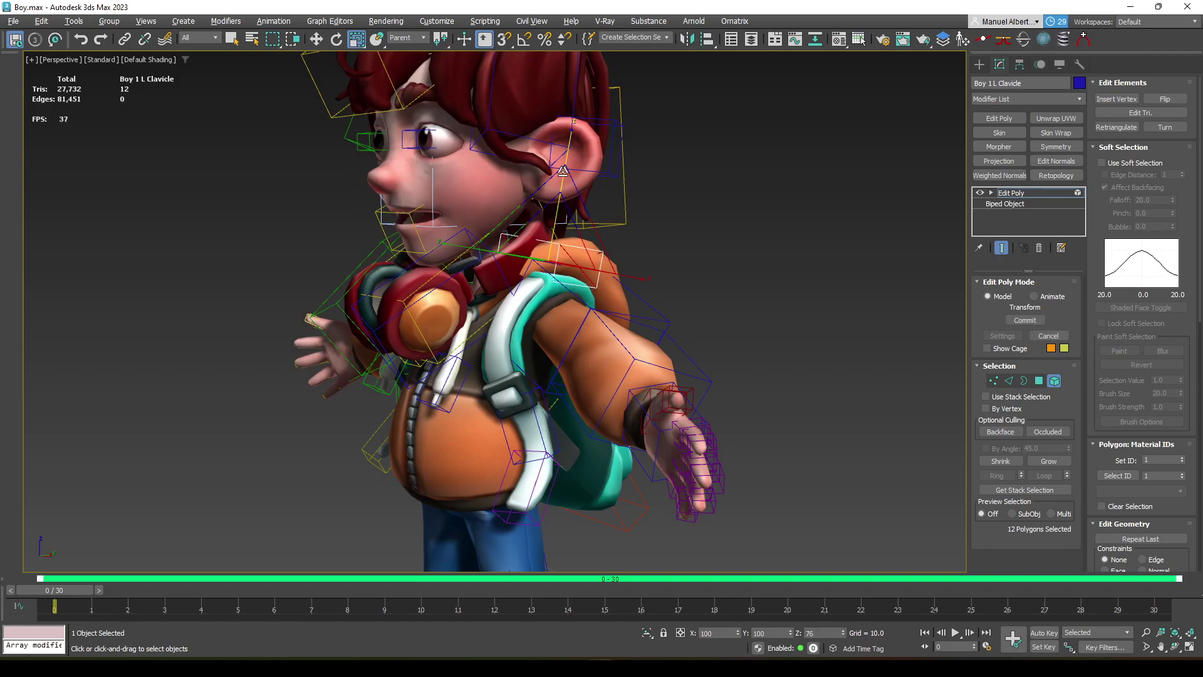
Rotate the left clavicle's box element to line up with the shoulder.
key(w)
key(e)
drag(611, 234, 604, 123)
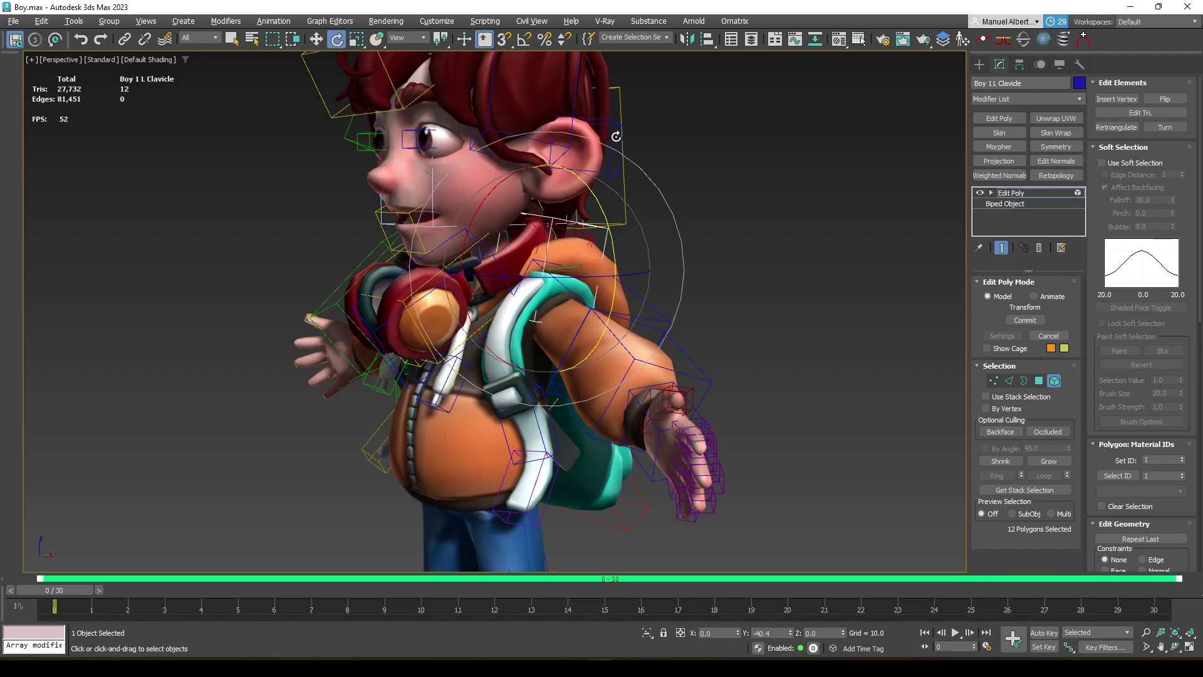
drag(606, 91, 602, 240)
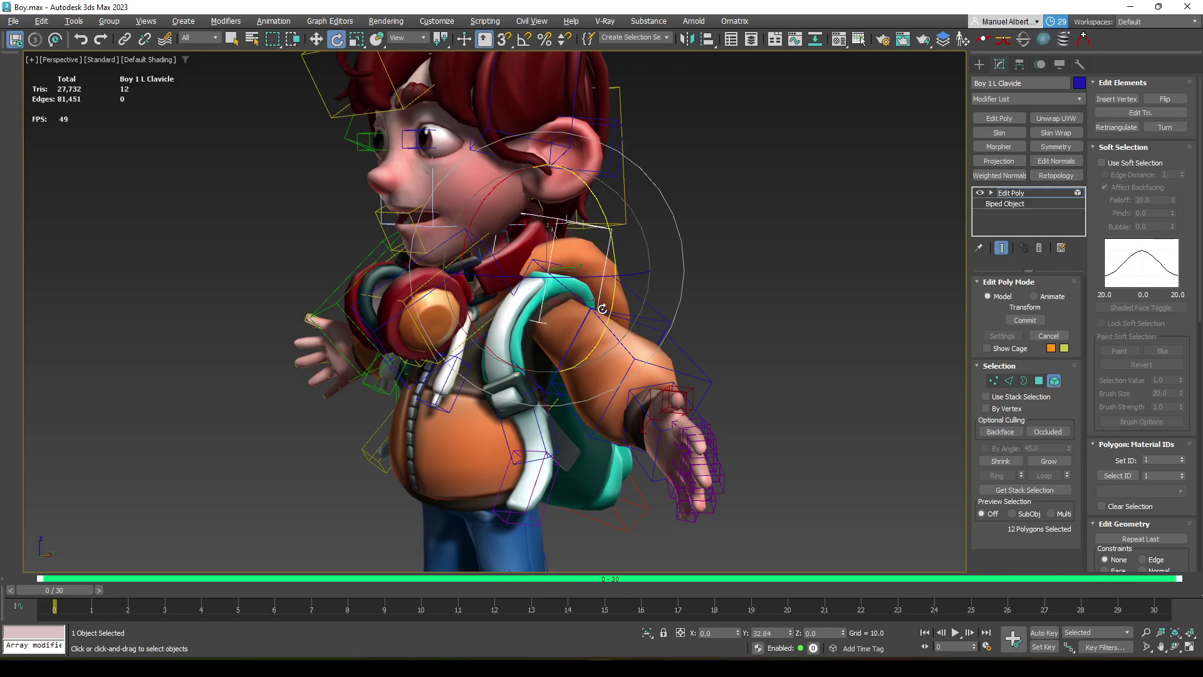
alt+middle_drag(608, 290, 751, 266)
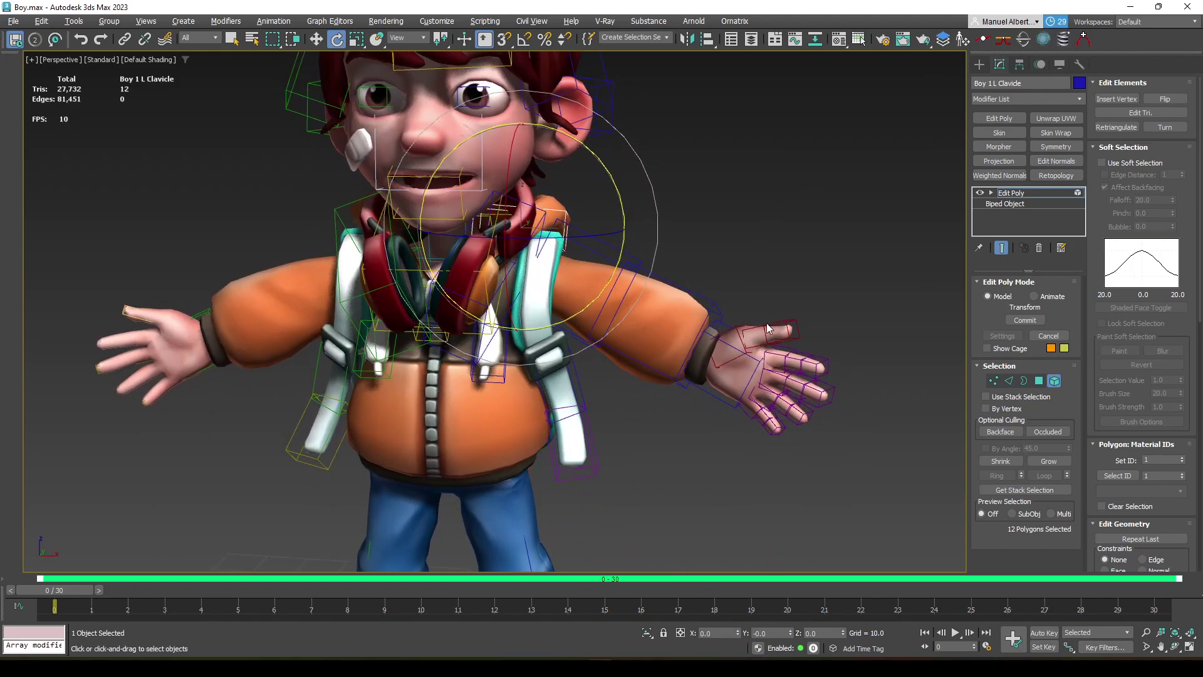
alt+middle_drag(767, 325, 739, 314)
Copy the posture of the whole left arm, from the clavicle to the fingers, and paste it opposite onto the right arm.
click(1040, 66)
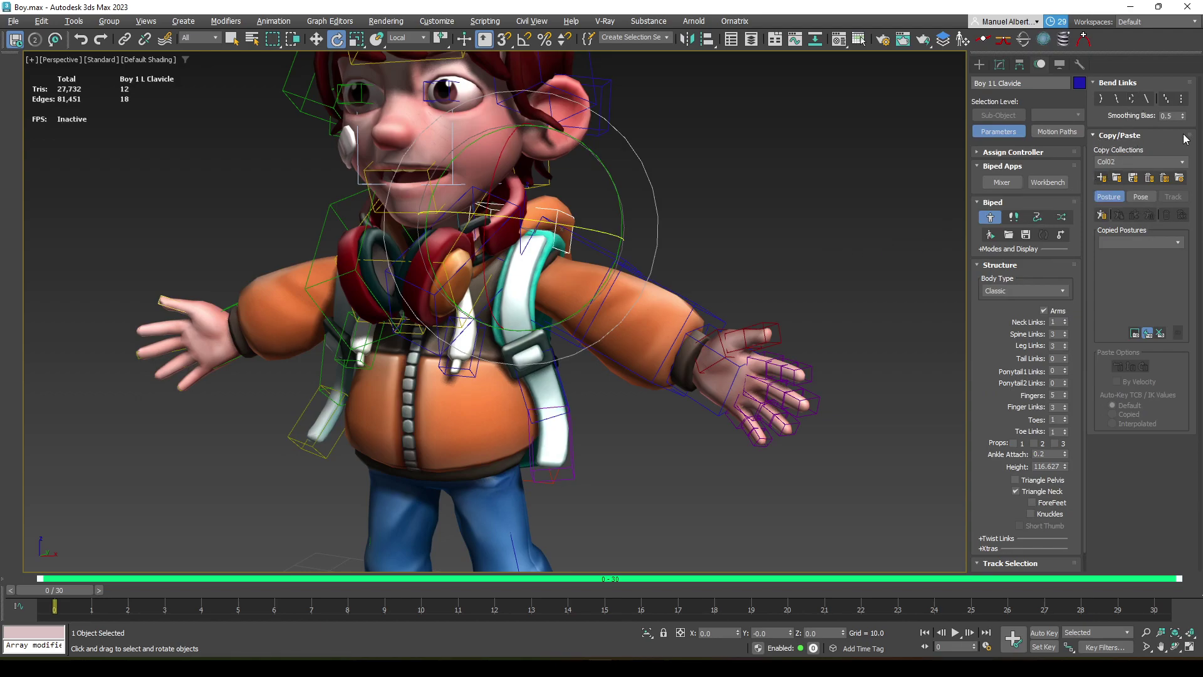
alt+middle_drag(611, 273, 589, 270)
double_click(556, 216)
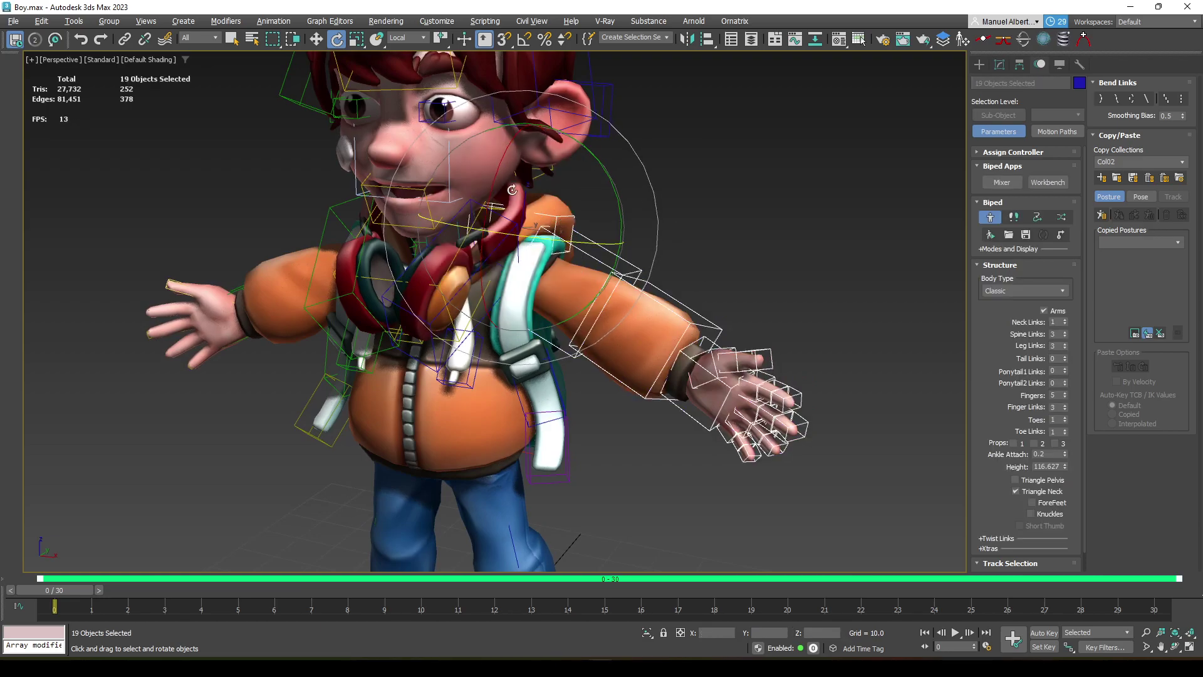
click(1100, 216)
alt+middle_drag(821, 286, 904, 262)
click(1135, 217)
middle_drag(542, 394, 554, 354)
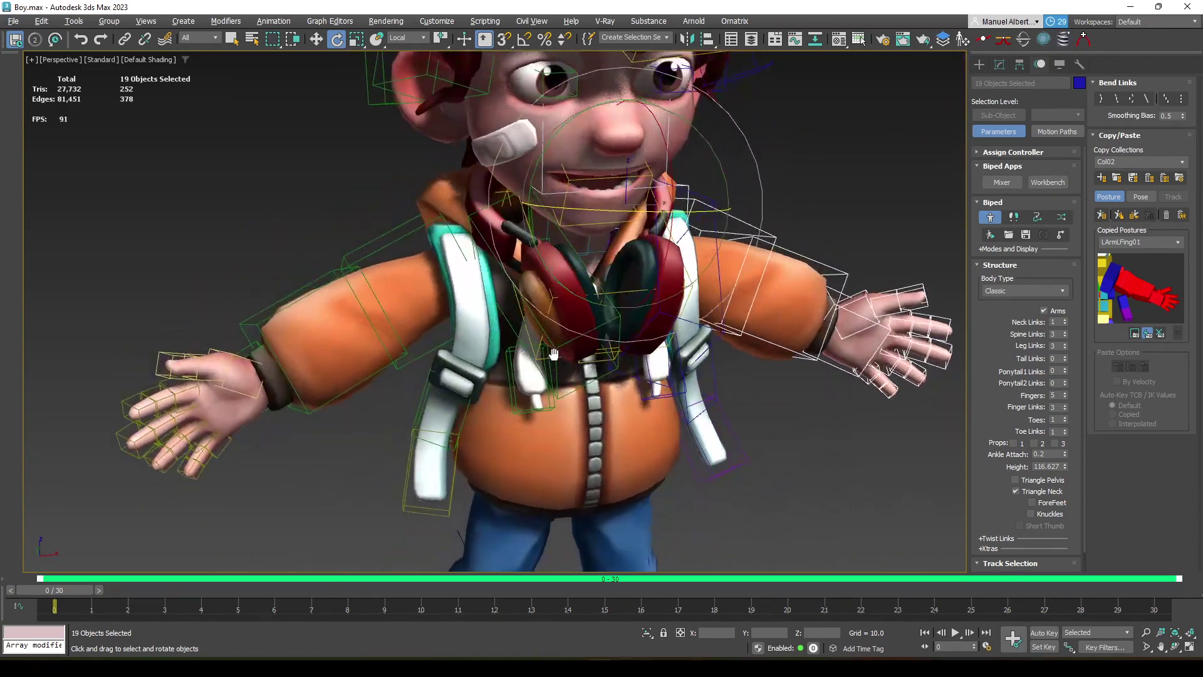
Hide the character geometry, copy the left clavicle's Edit Poly modifier and select the right clavicle bone.
mouse_move(490, 305)
alt+middle_down()
mouse_move(453, 302)
mouse_move(481, 300)
alt+middle_up()
key(shift+g)
click(449, 185)
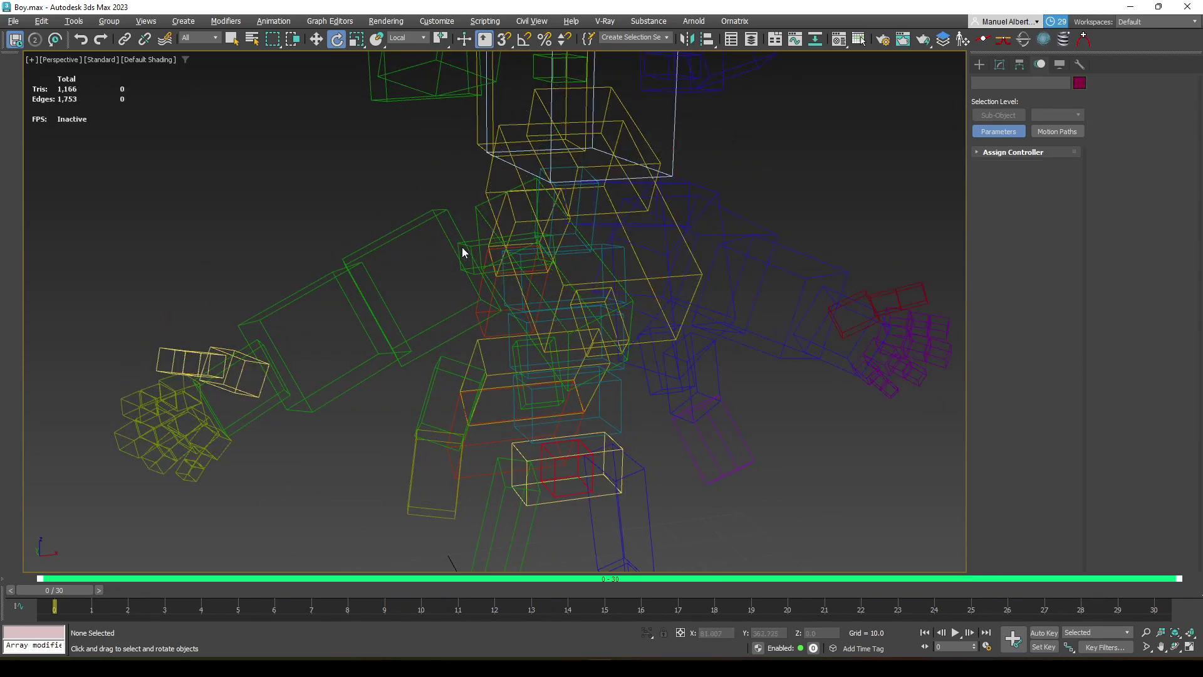
click(474, 244)
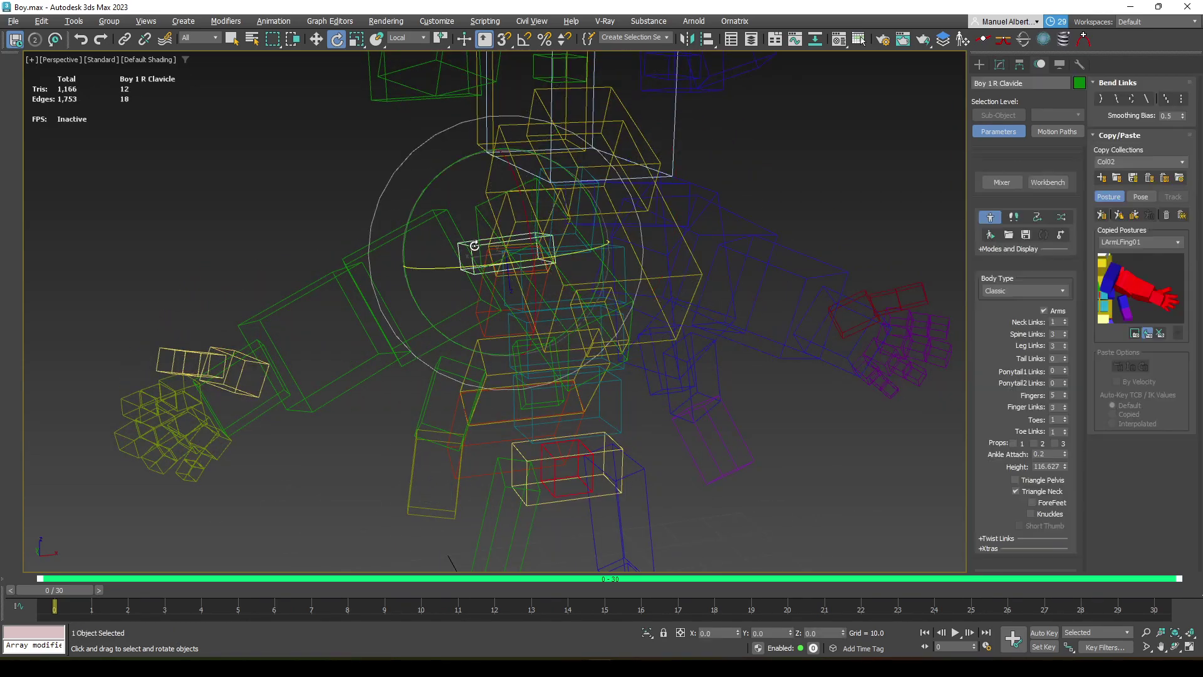
click(659, 188)
click(1000, 65)
click(998, 118)
right_click(1024, 193)
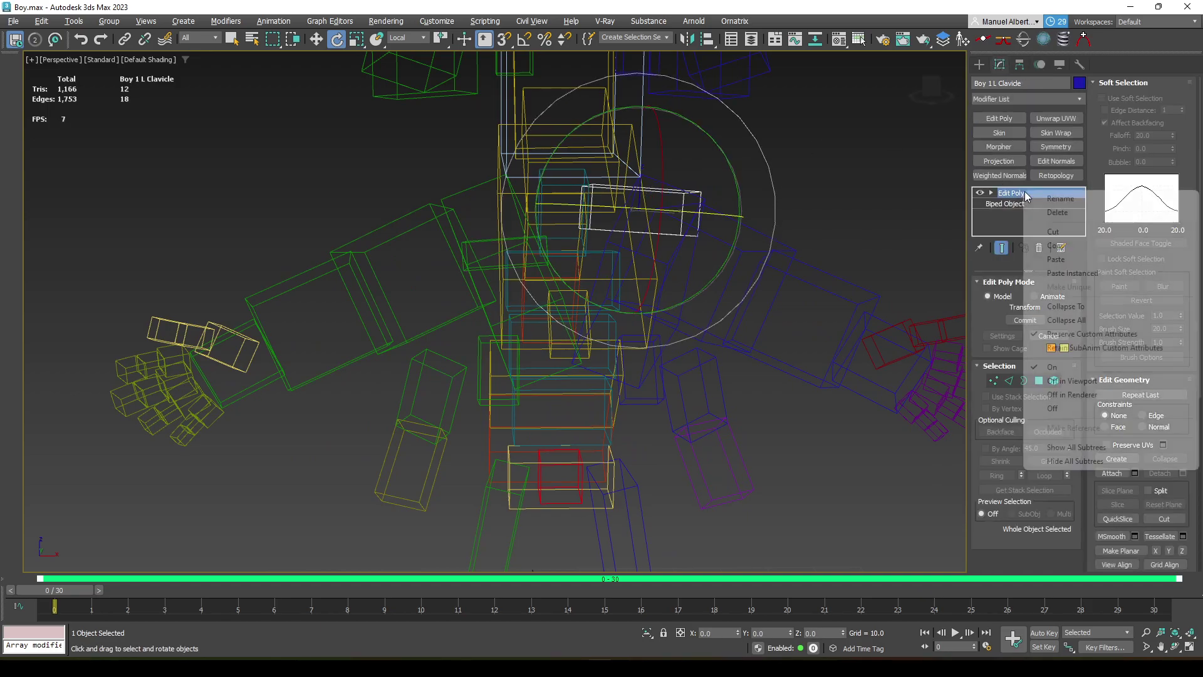
click(1052, 247)
click(492, 237)
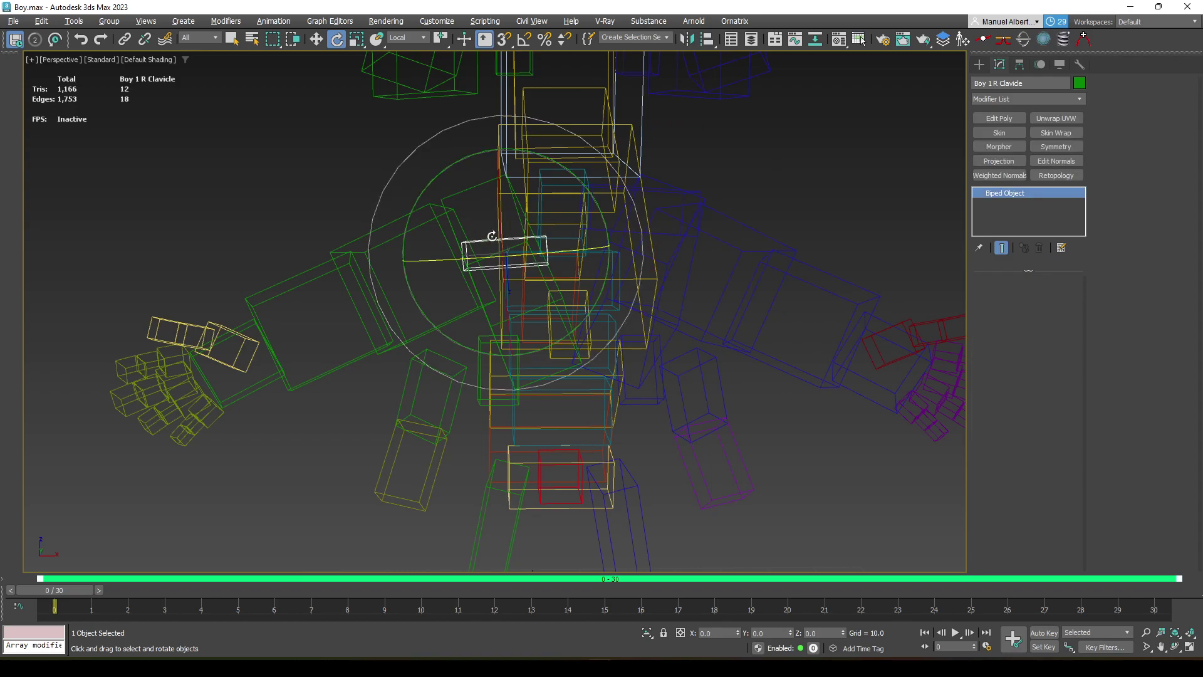
Try pasting the copied Edit Poly modifier onto the right clavicle bone, and remove it from the stack.
right_click(1009, 194)
click(1038, 200)
alt+middle_drag(614, 263, 488, 292)
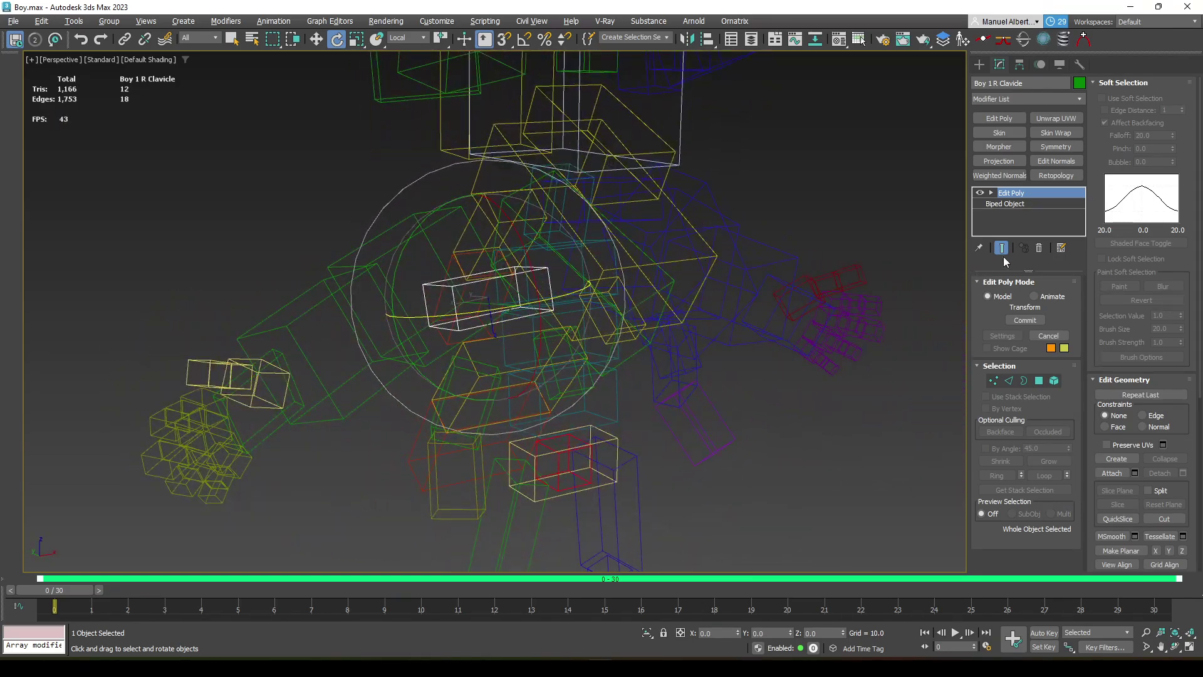
click(1040, 247)
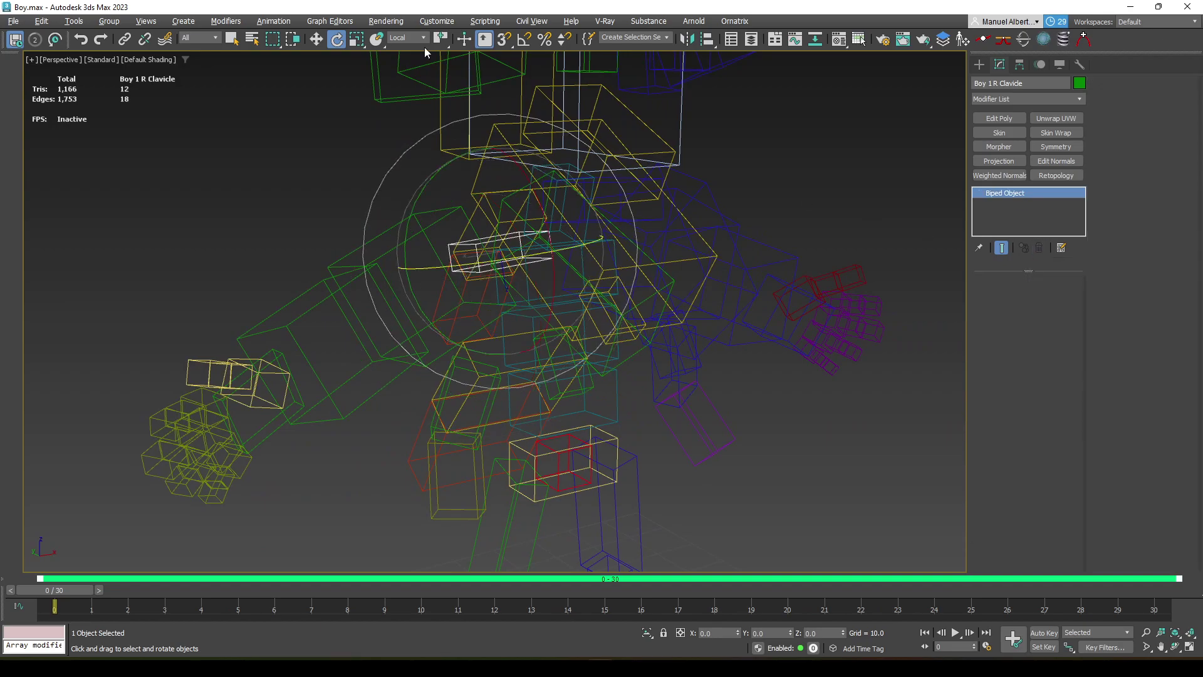
Set the reference coordinate system to View, paste the Edit Poly modifier onto the right clavicle bone and enter its Element level.
click(418, 39)
click(415, 49)
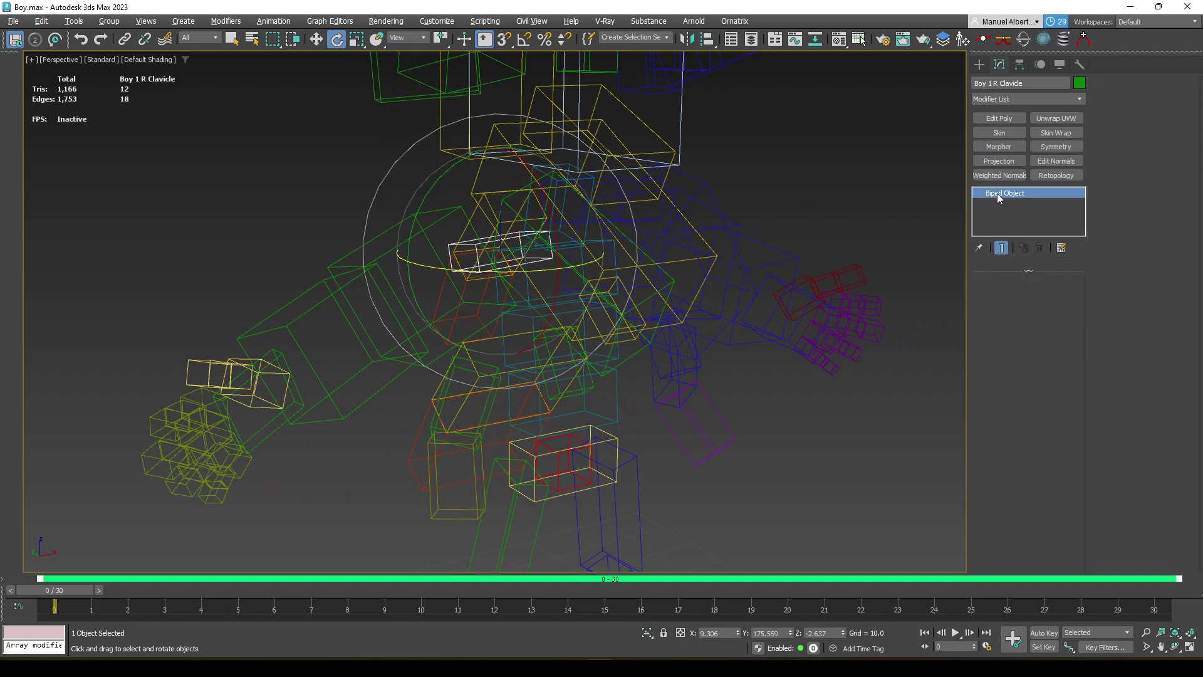
right_click(1012, 207)
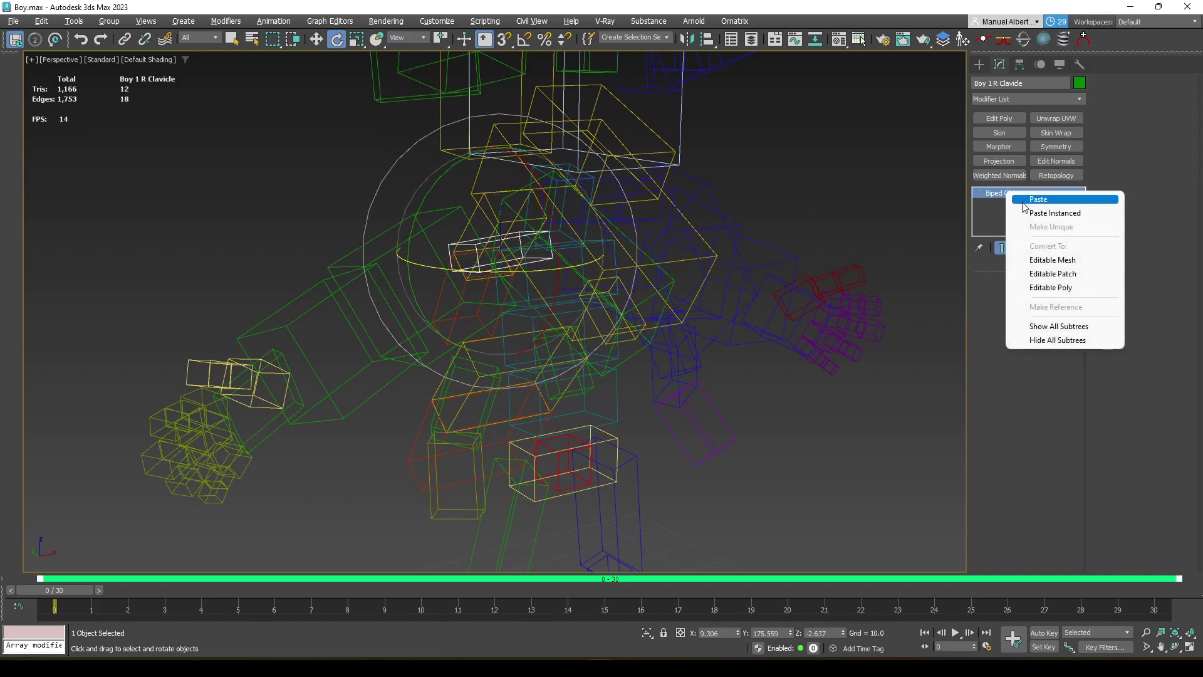
click(1023, 201)
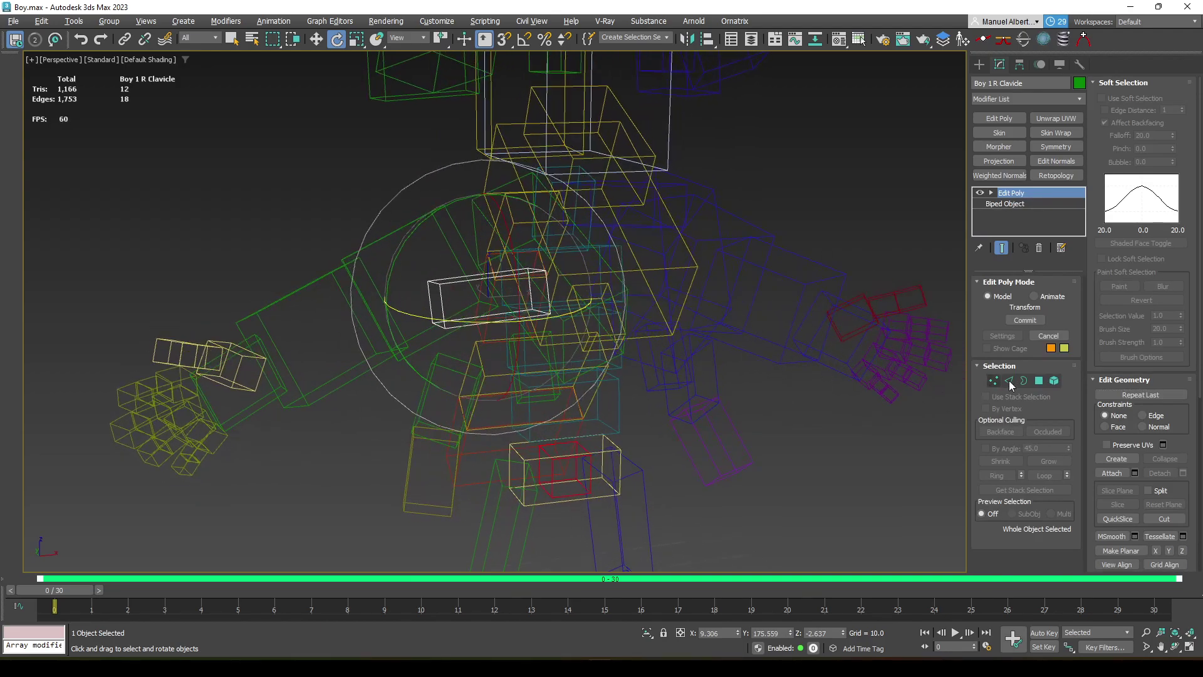
click(1054, 380)
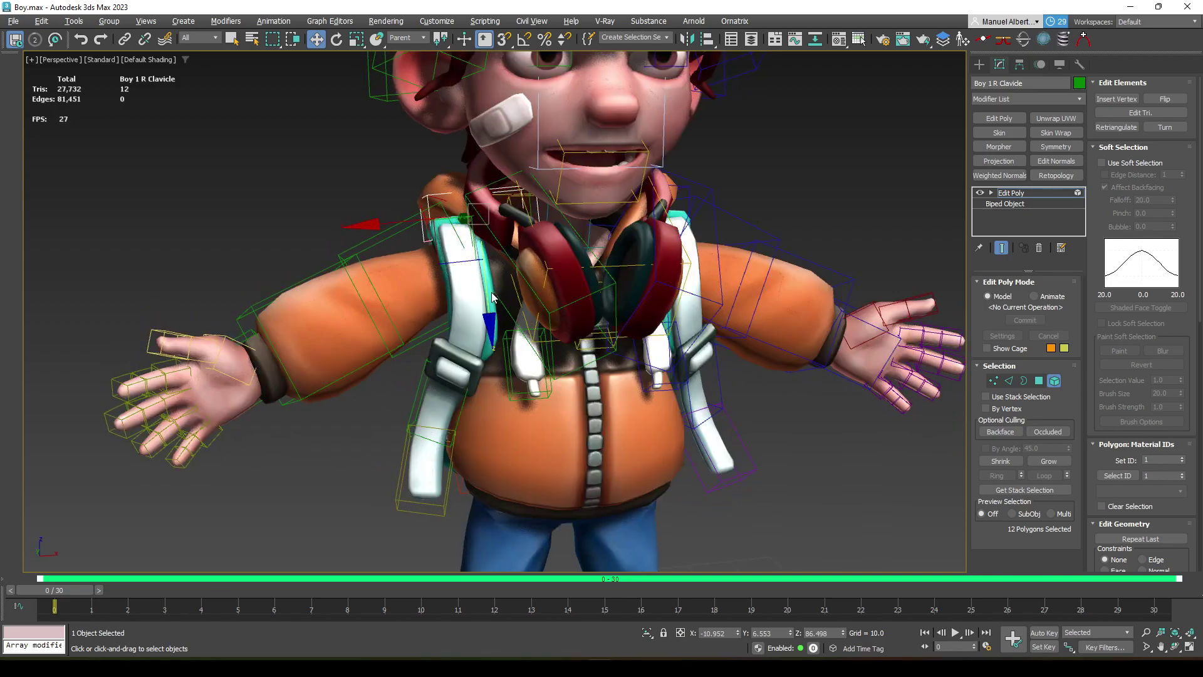
Move the right clavicle's box element to fit over the right shoulder.
mouse_move(492, 292)
alt+middle_down()
mouse_move(545, 285)
mouse_move(485, 279)
alt+middle_up()
drag(489, 276, 491, 282)
alt+middle_drag(491, 282, 595, 276)
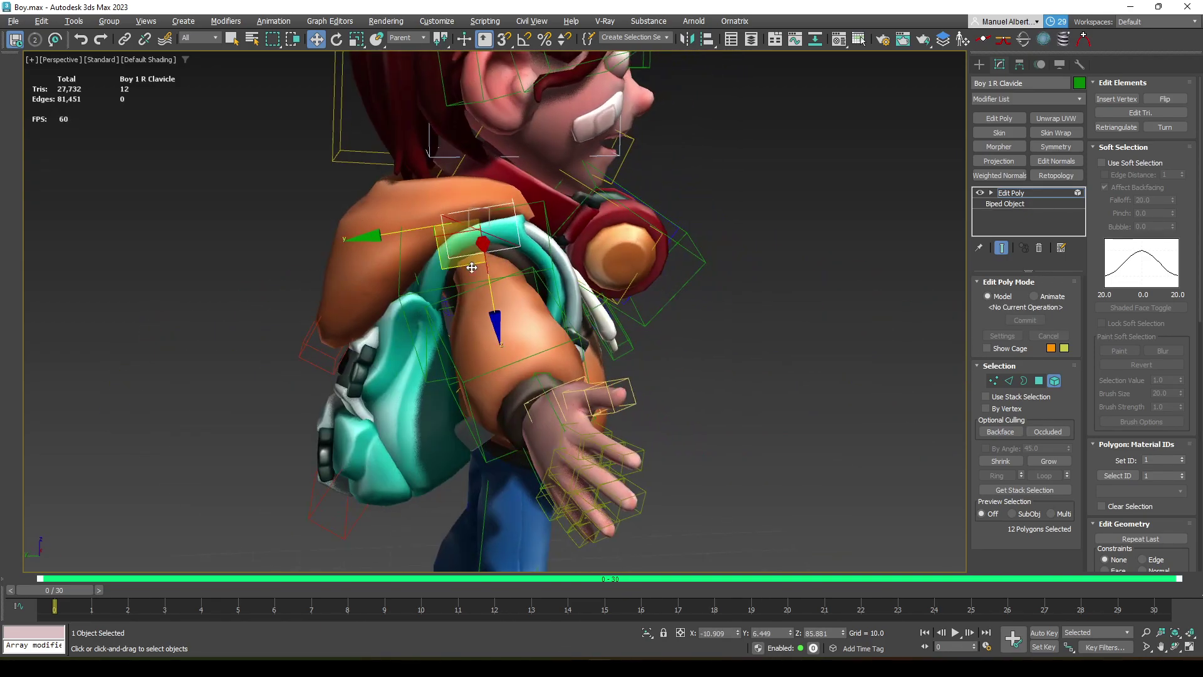
drag(393, 234, 395, 234)
Hide the character geometry to select the biped's small root box at the hips, and show the geometry again.
alt+middle_drag(489, 276, 405, 285)
scroll(405, 284, down, 3)
middle_drag(472, 349, 408, 250)
scroll(503, 367, up, 4)
middle_drag(504, 394, 613, 344)
scroll(588, 328, down, 3)
middle_drag(613, 344, 613, 392)
scroll(620, 313, up, 3)
middle_drag(628, 317, 637, 353)
key(shift+g)
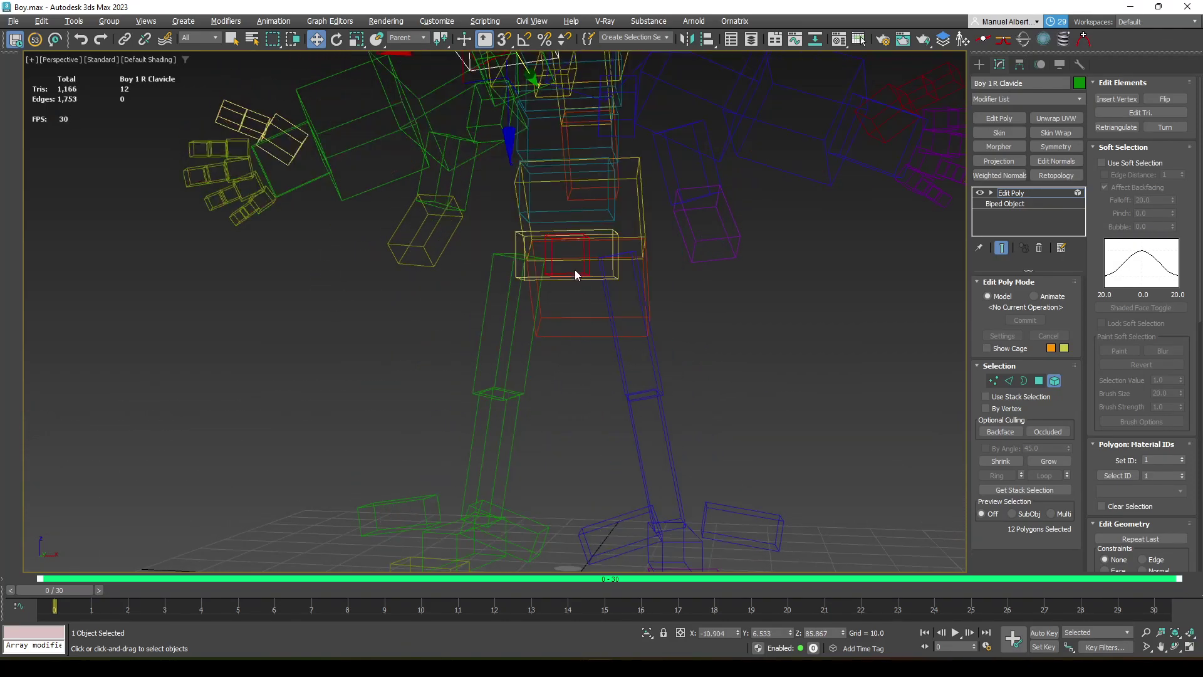
click(1012, 194)
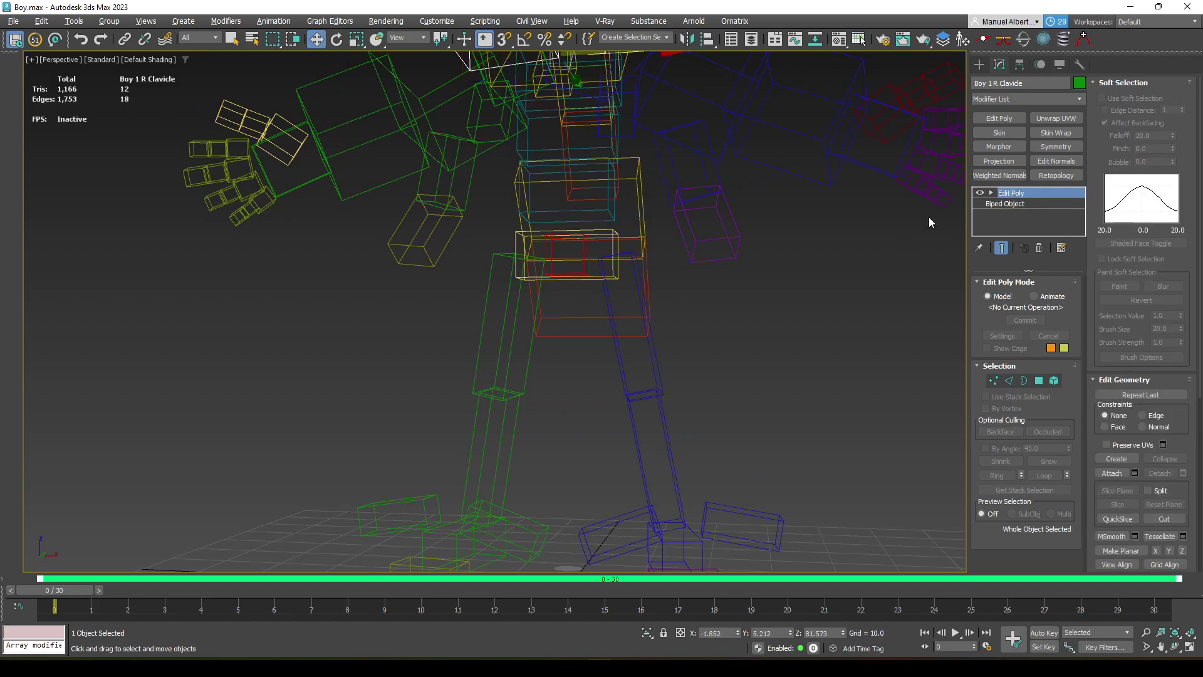
click(585, 269)
alt+middle_drag(762, 237, 629, 275)
click(1019, 65)
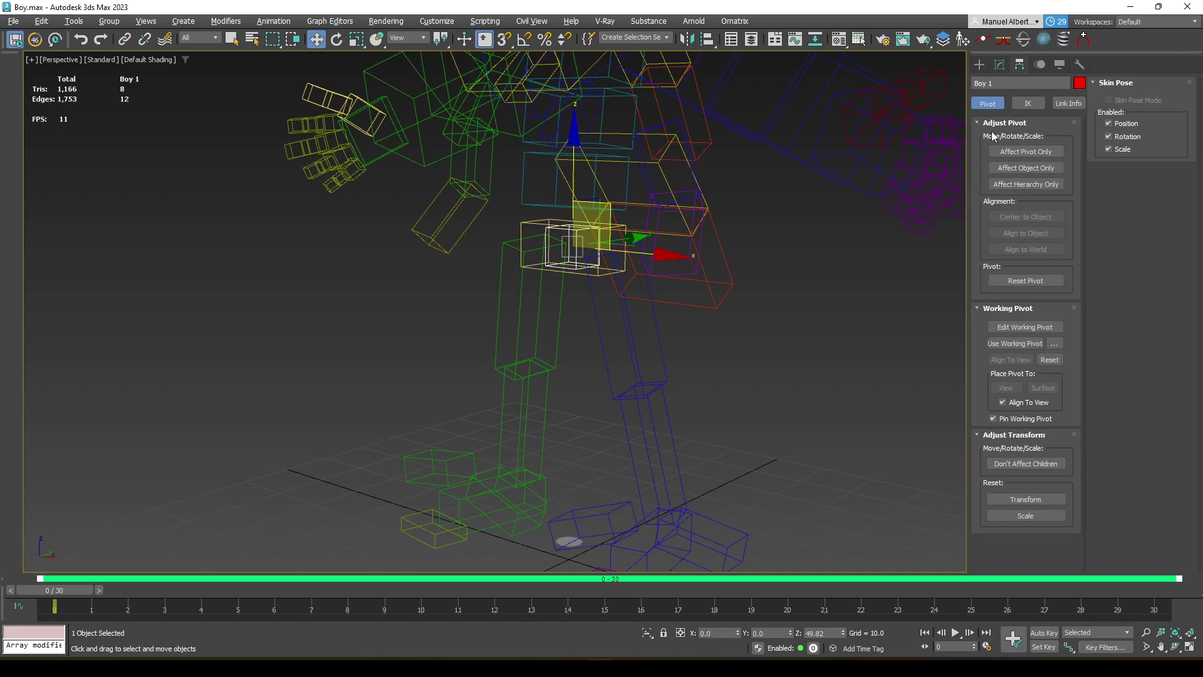
click(1040, 65)
scroll(596, 287, up, 2)
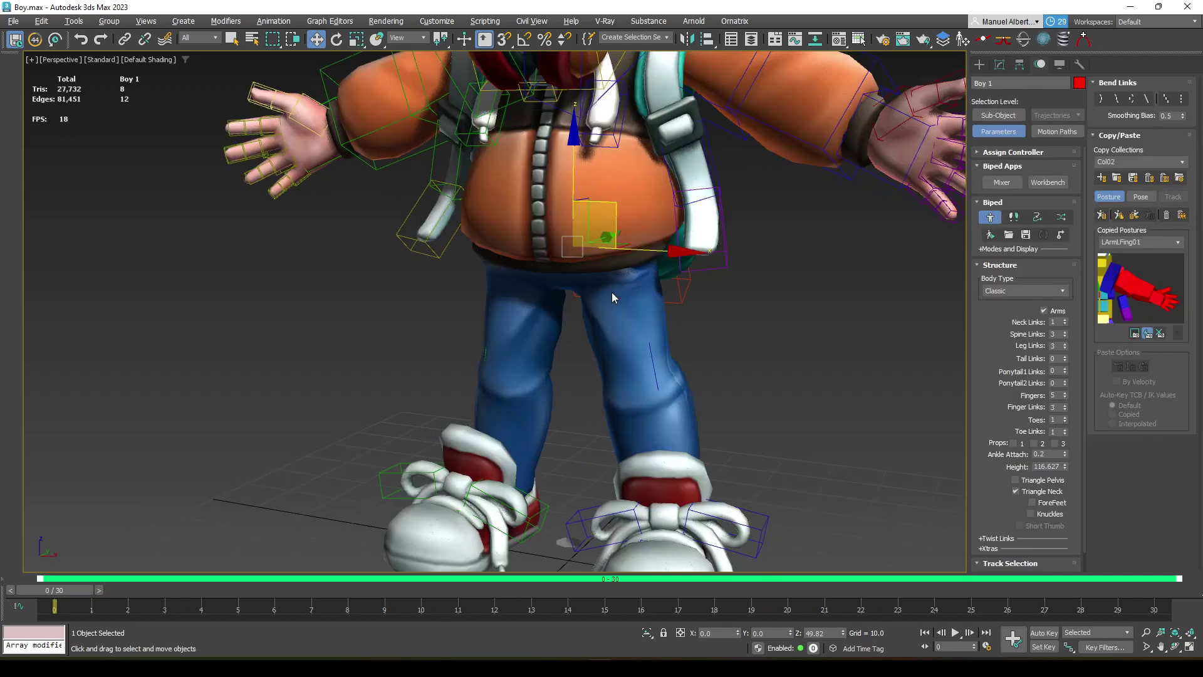
alt+middle_drag(593, 300, 714, 277)
drag(714, 277, 623, 273)
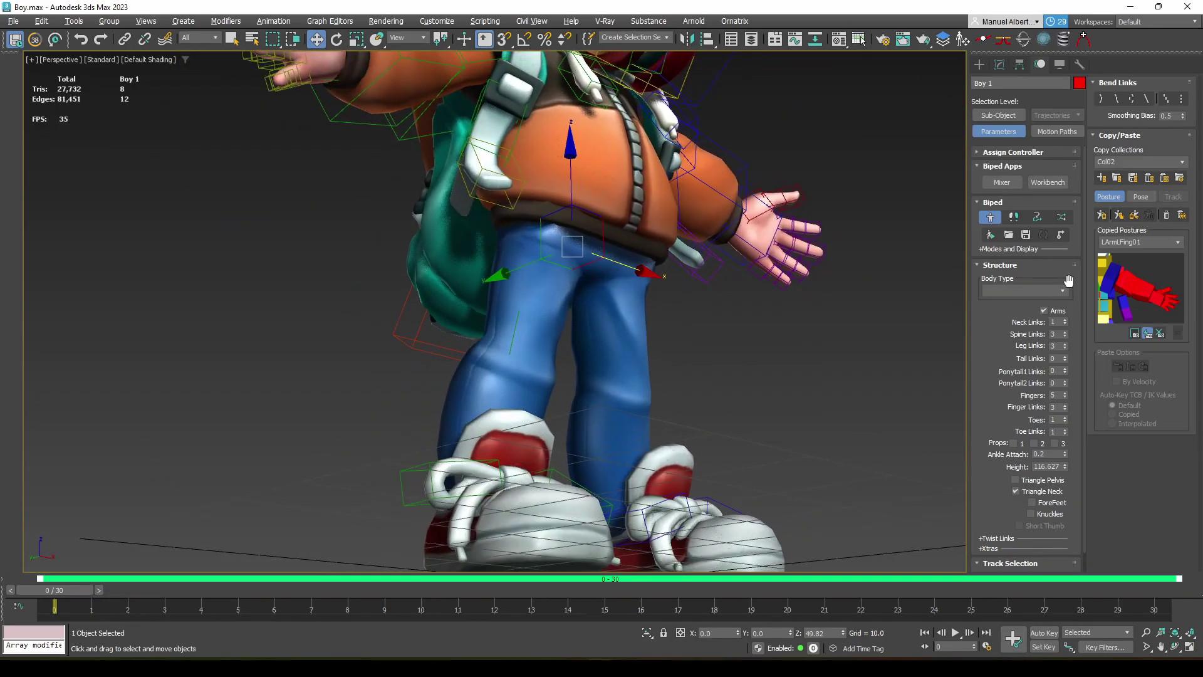
Add an Edit Poly modifier to the biped's root box with its element selected for scaling, and select the pelvis bone.
click(1000, 65)
click(996, 119)
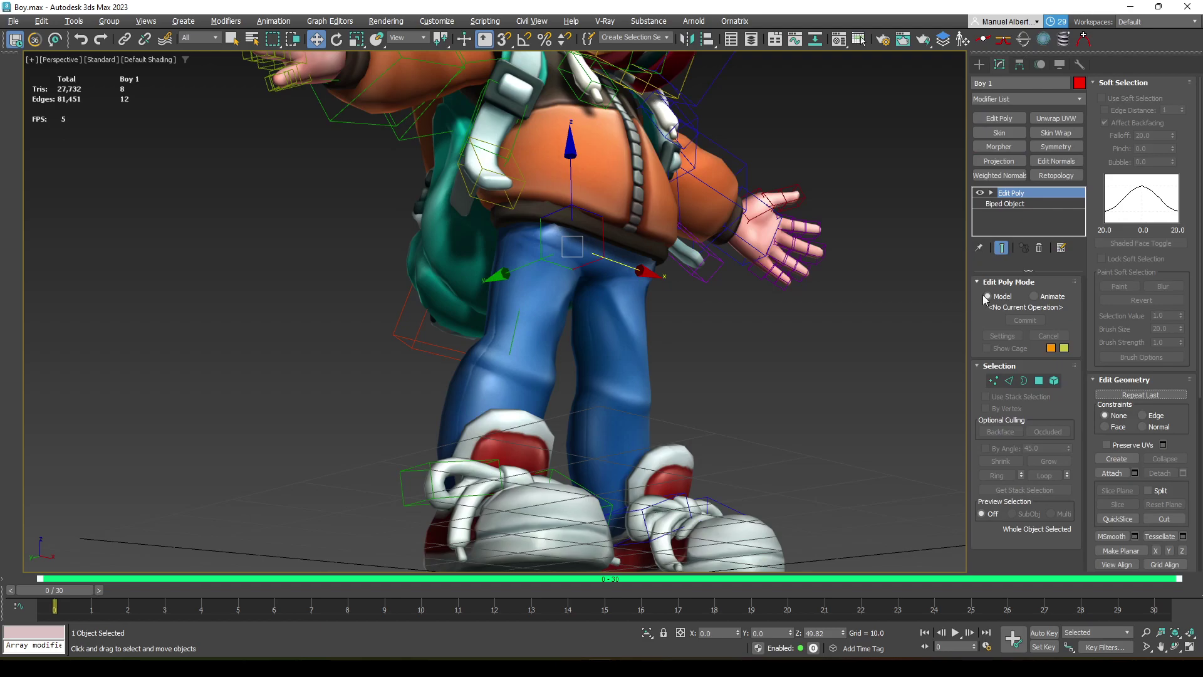
click(1053, 381)
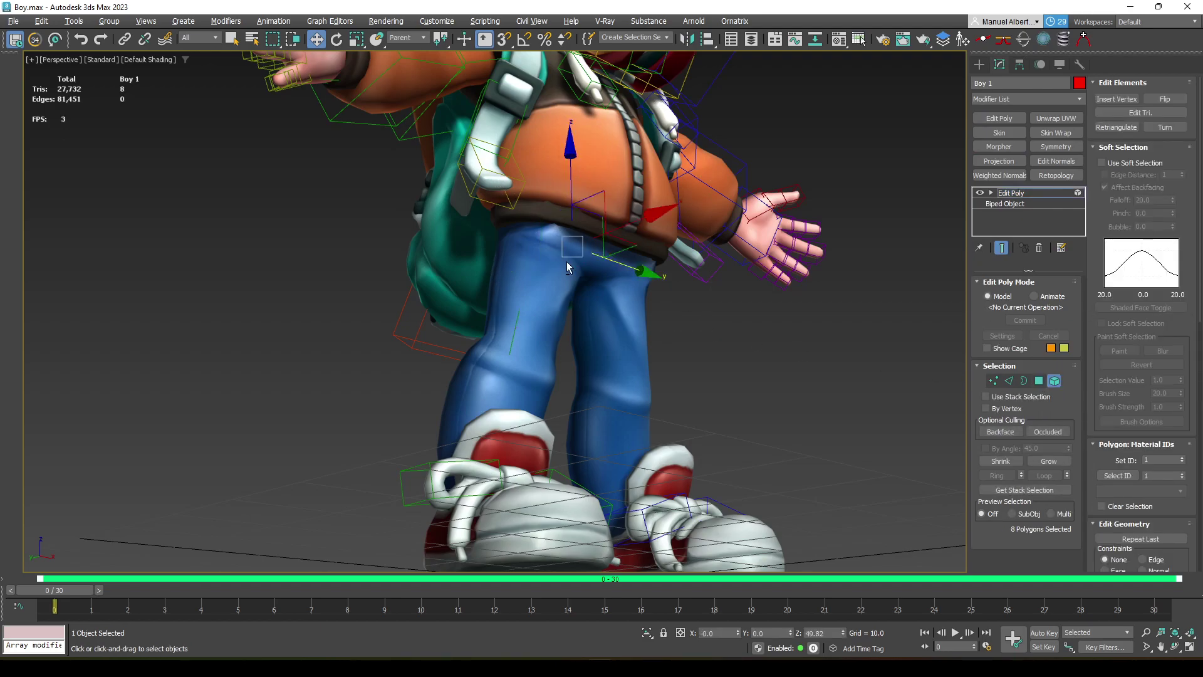
alt+middle_drag(567, 268, 623, 269)
key(r)
alt+middle_drag(823, 177, 783, 238)
alt+middle_drag(701, 244, 933, 232)
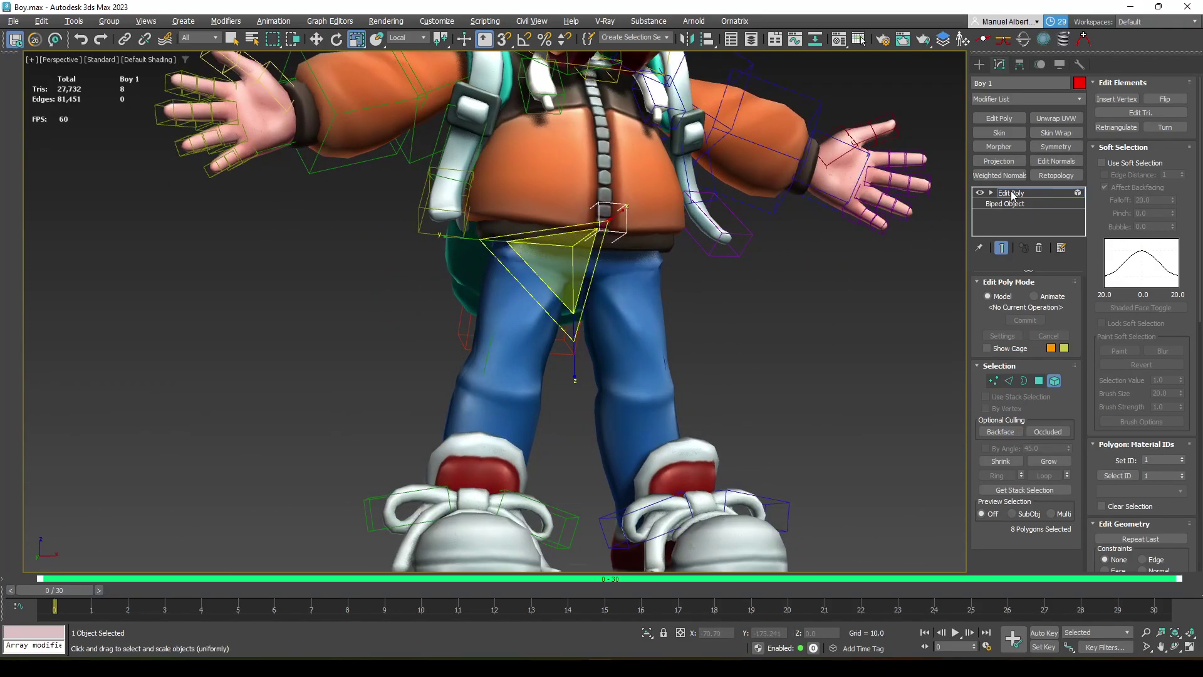
click(1012, 194)
click(618, 268)
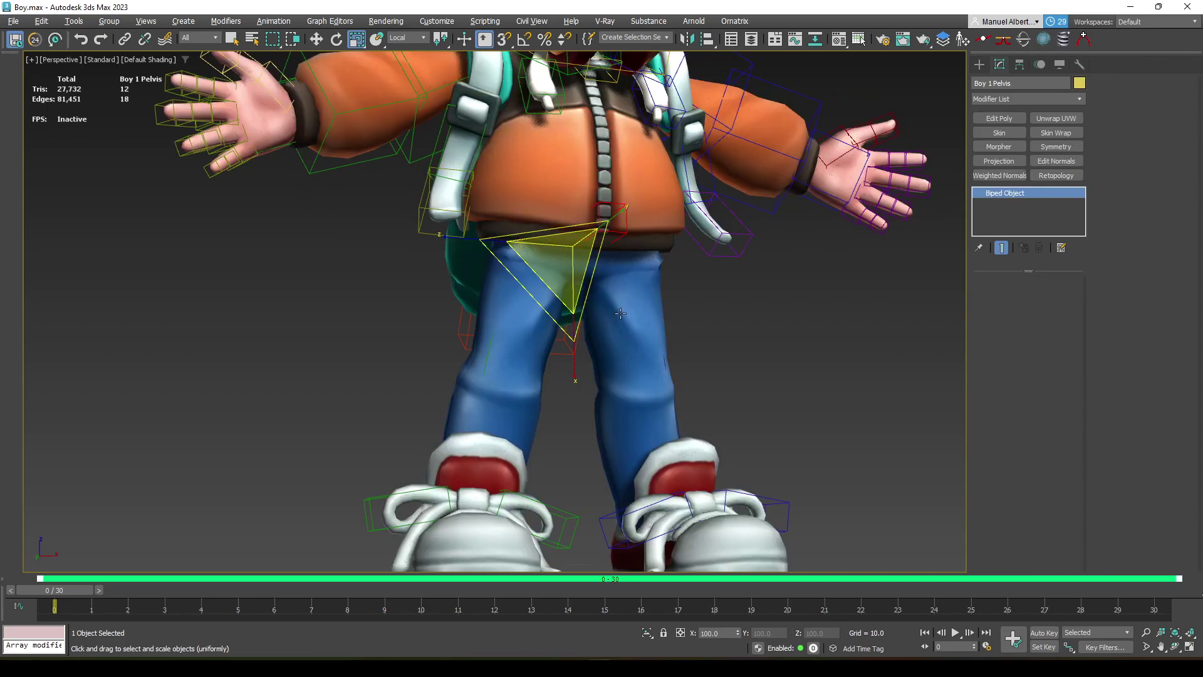
Try to widen the pelvis bone directly along its local Z axis, and undo the scaling.
scroll(654, 324, up, 4)
alt+middle_drag(654, 324, 659, 324)
drag(676, 237, 773, 245)
alt+middle_drag(773, 244, 652, 272)
drag(459, 245, 422, 254)
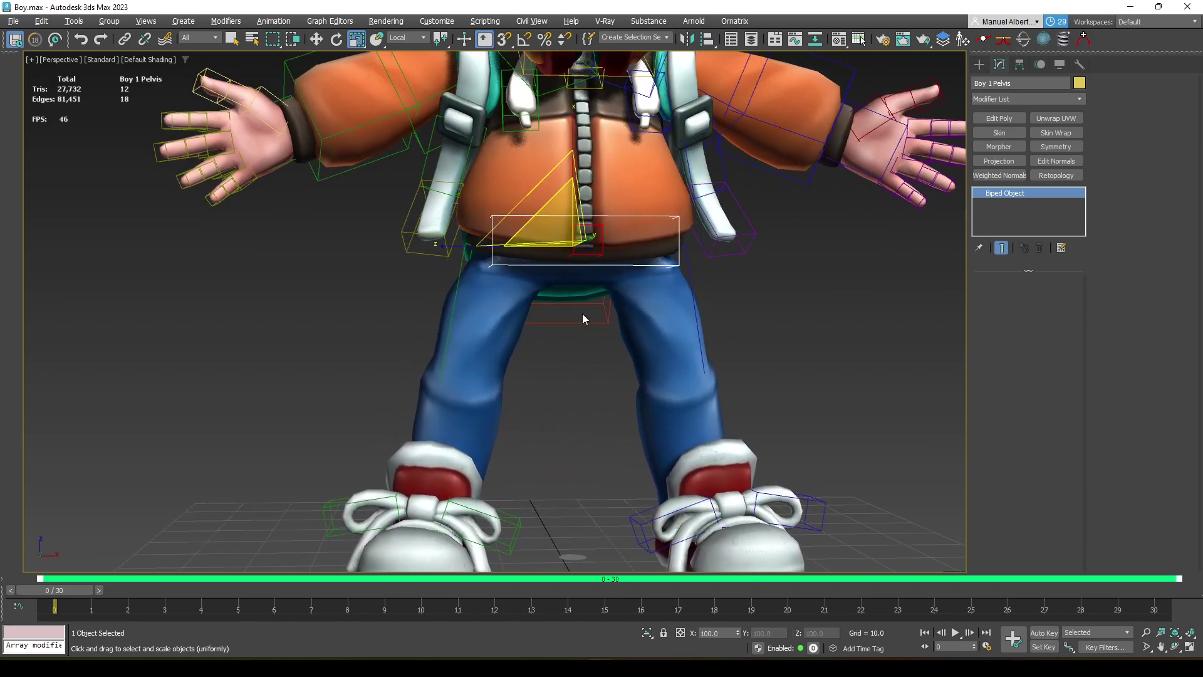
key(ctrl+z)
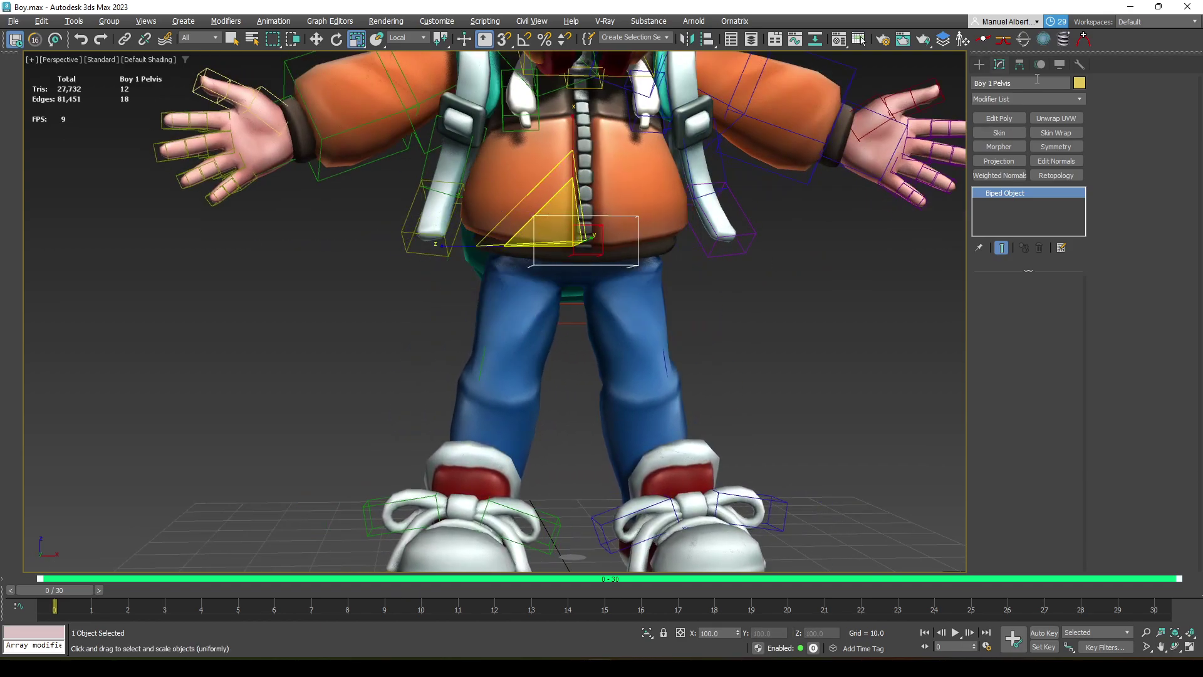
Add an Edit Poly modifier to the pelvis bone and scale its box element to match the width of the hips.
click(1006, 119)
click(1055, 380)
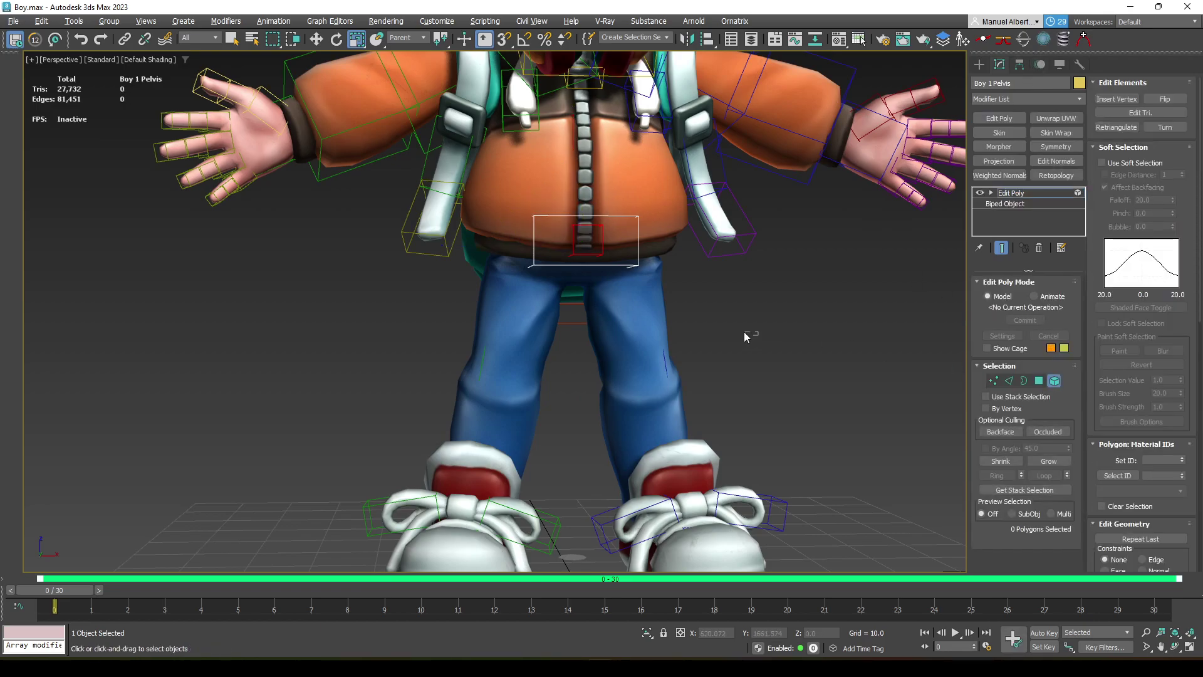
alt+middle_drag(419, 242, 584, 270)
drag(678, 244, 661, 252)
alt+middle_drag(658, 263, 540, 195)
click(1013, 193)
Hide the character geometry to select the left thigh and calf bones together, and show the geometry again.
alt+middle_drag(694, 311, 698, 282)
click(800, 258)
drag(698, 287, 619, 343)
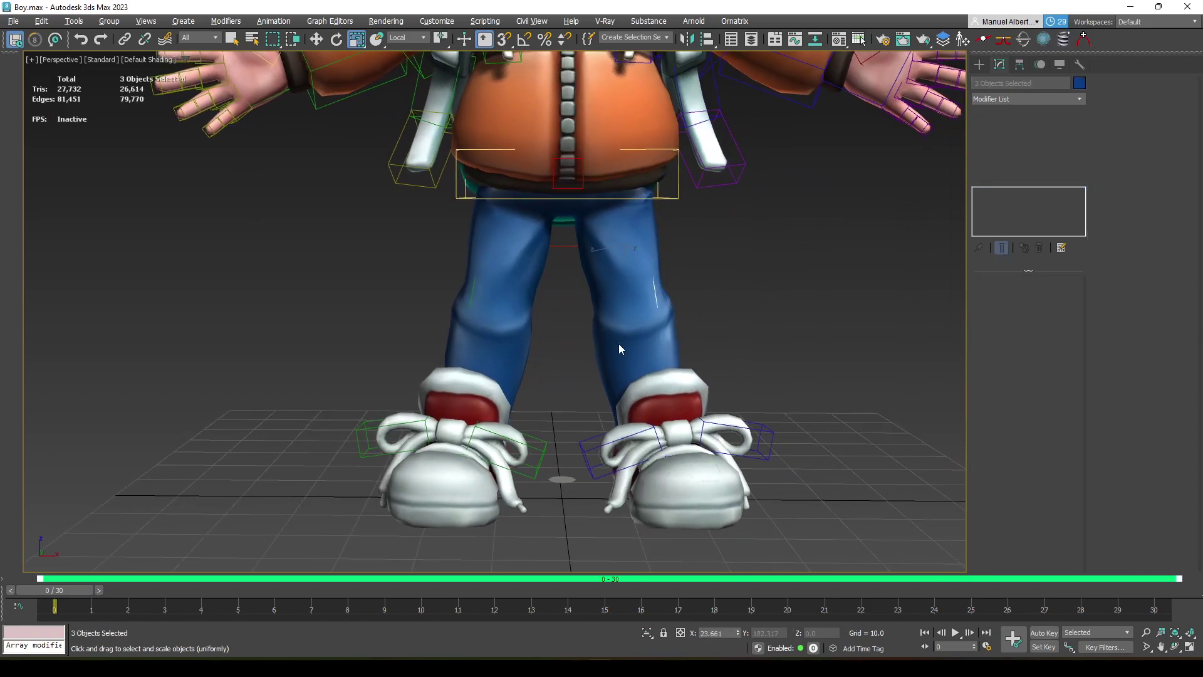
click(1039, 64)
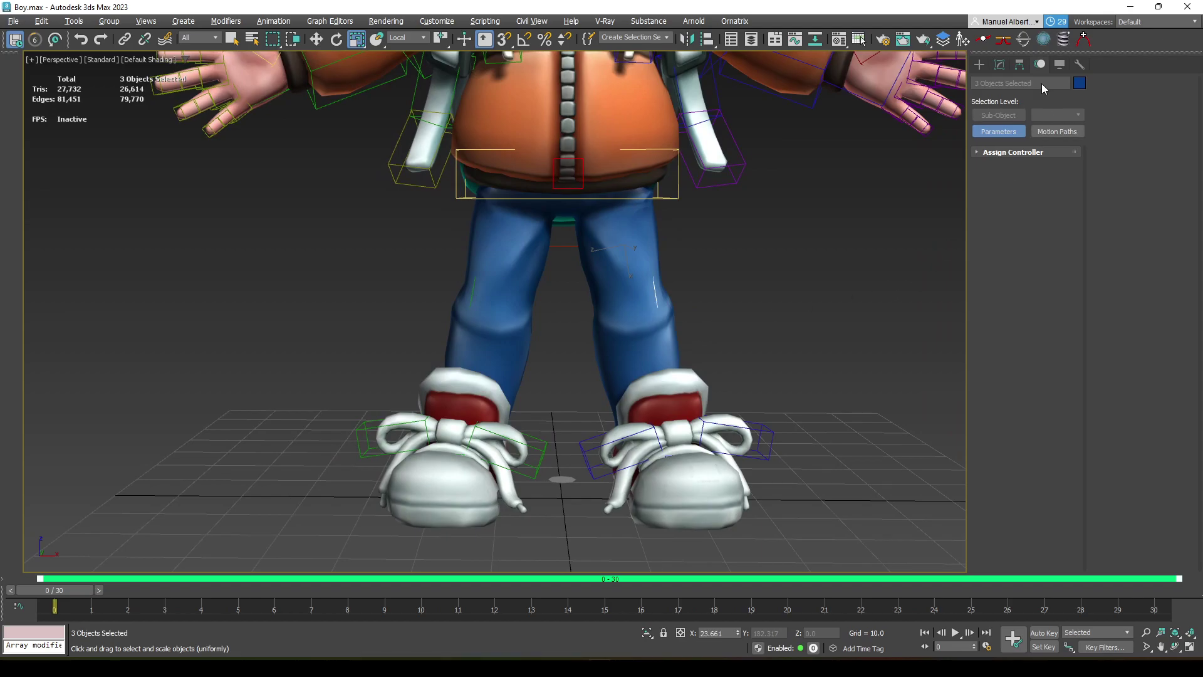
key(shift+g)
drag(663, 302, 608, 340)
key(shift+g)
scroll(674, 276, up, 3)
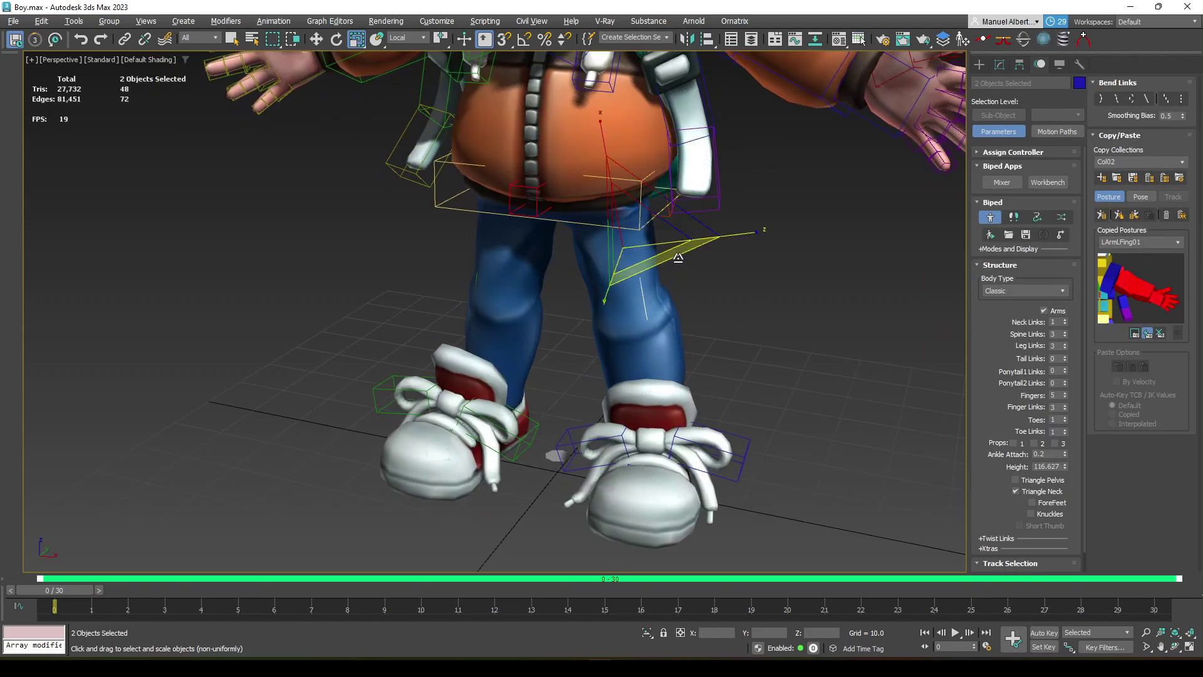
Thicken the left thigh and calf bones in their local YZ plane, and scale the thigh alone to about 67% along Y.
drag(673, 258, 738, 305)
alt+middle_drag(738, 305, 738, 415)
alt+middle_drag(600, 443, 495, 443)
click(566, 305)
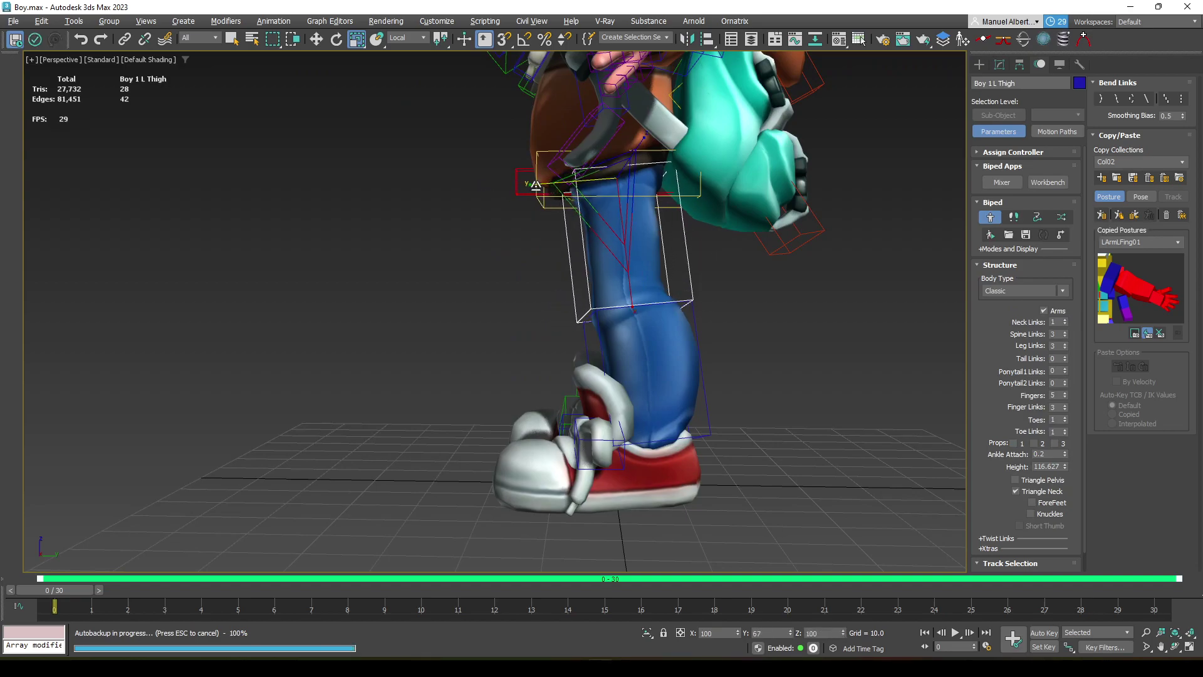
alt+middle_drag(558, 294, 654, 405)
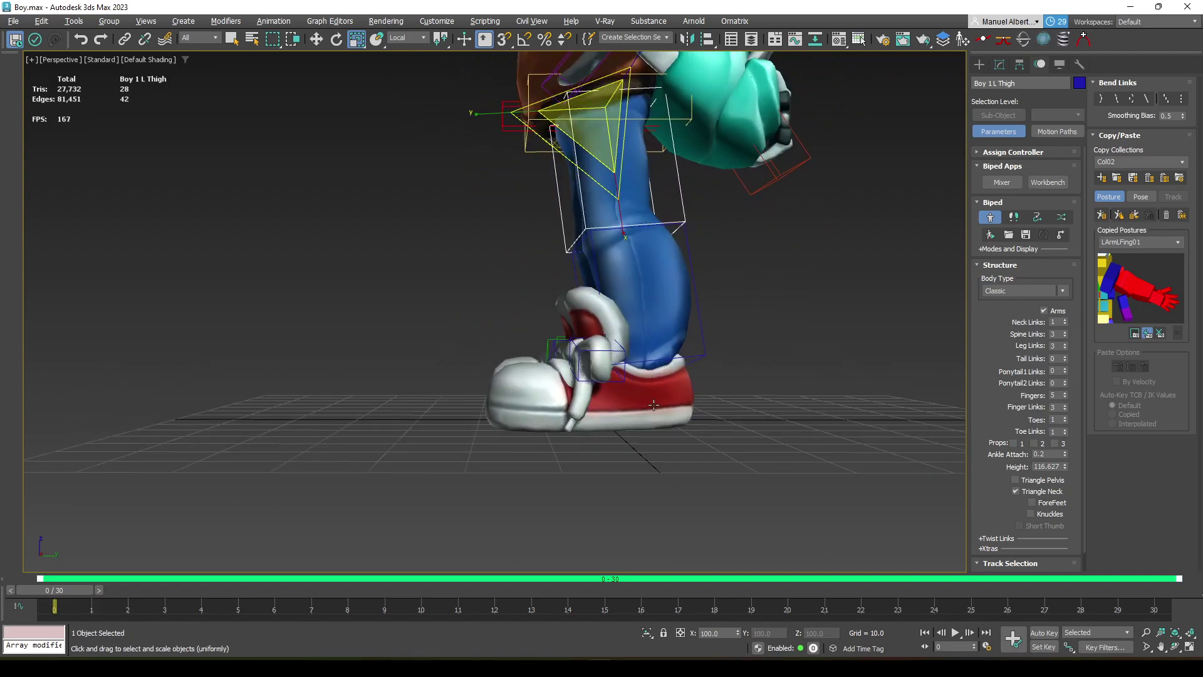
Compare the foot bones with the shoe in the Left and Perspective views, and hide the character geometry around them.
key(alt+w)
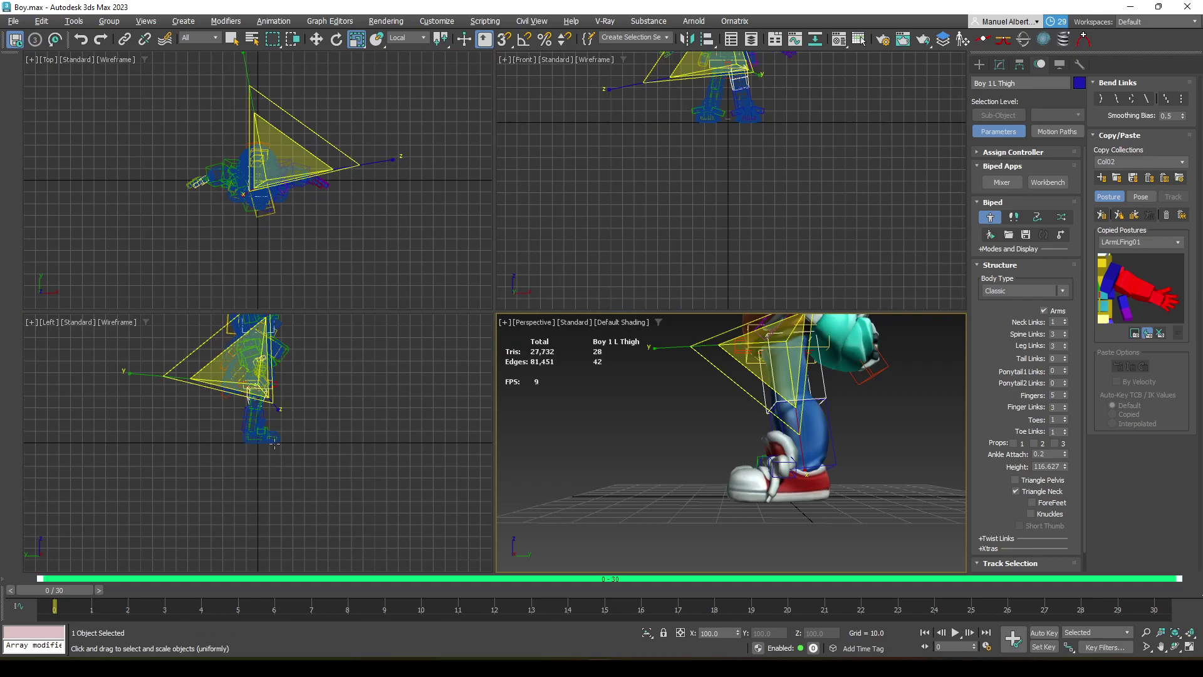
scroll(275, 444, up, 5)
key(alt+w)
middle_drag(339, 444, 482, 460)
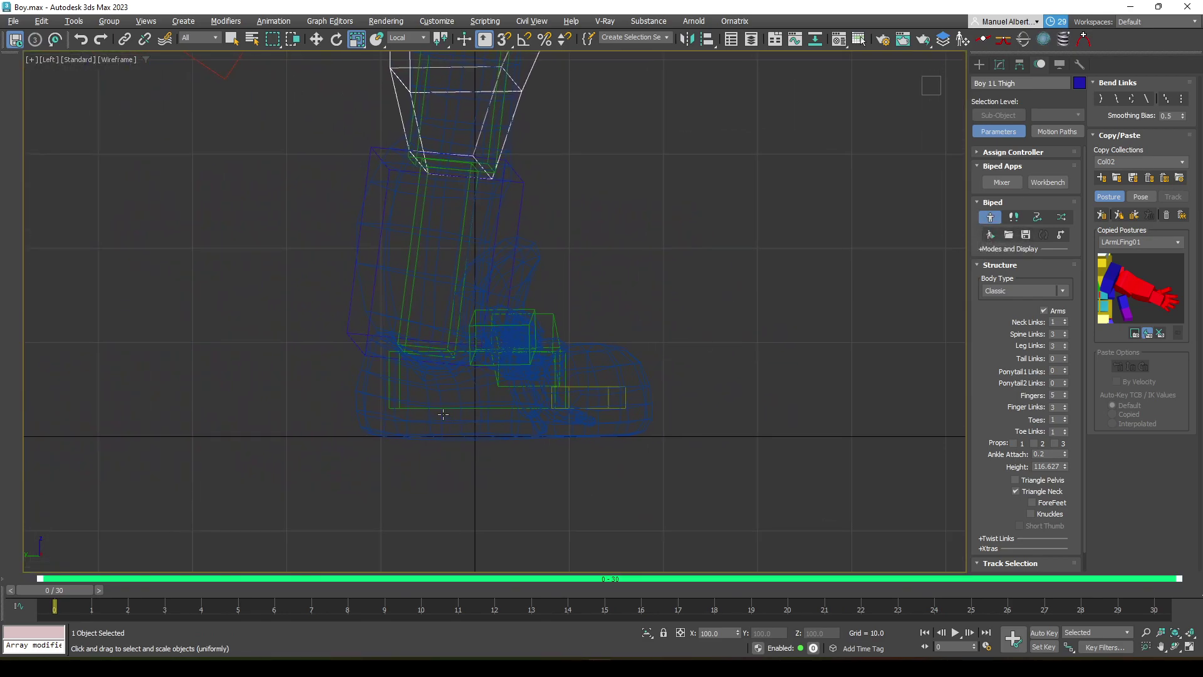
key(alt+w)
scroll(710, 420, up, 5)
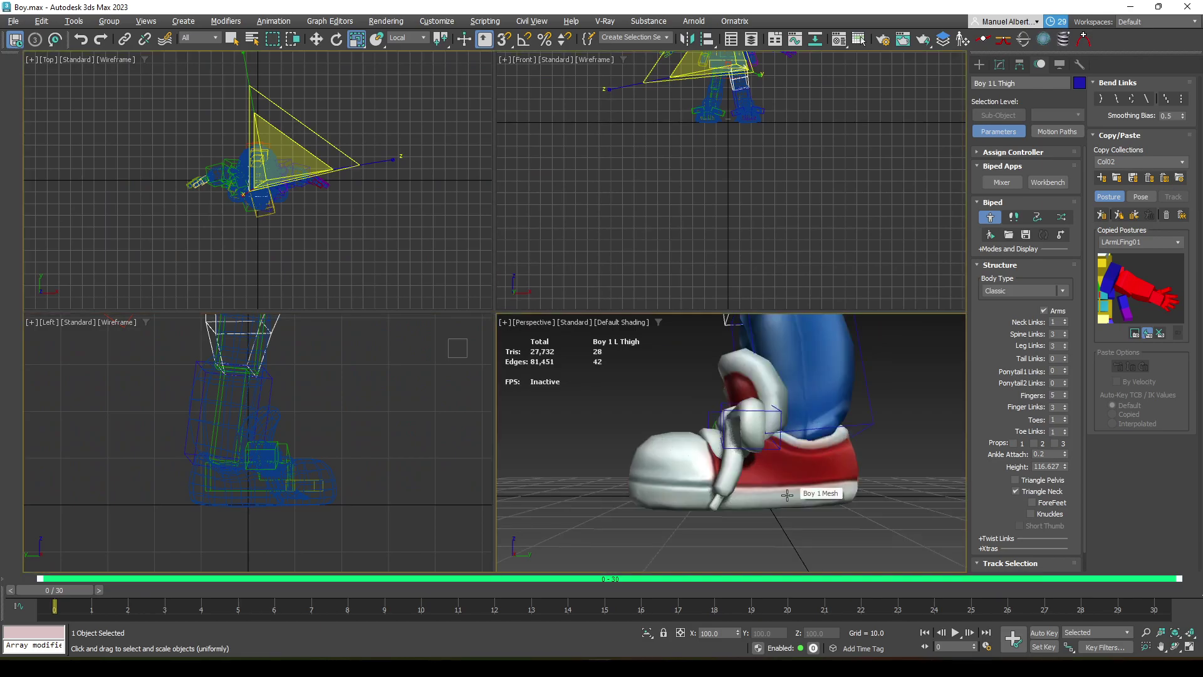
key(alt+w)
key(shift+g)
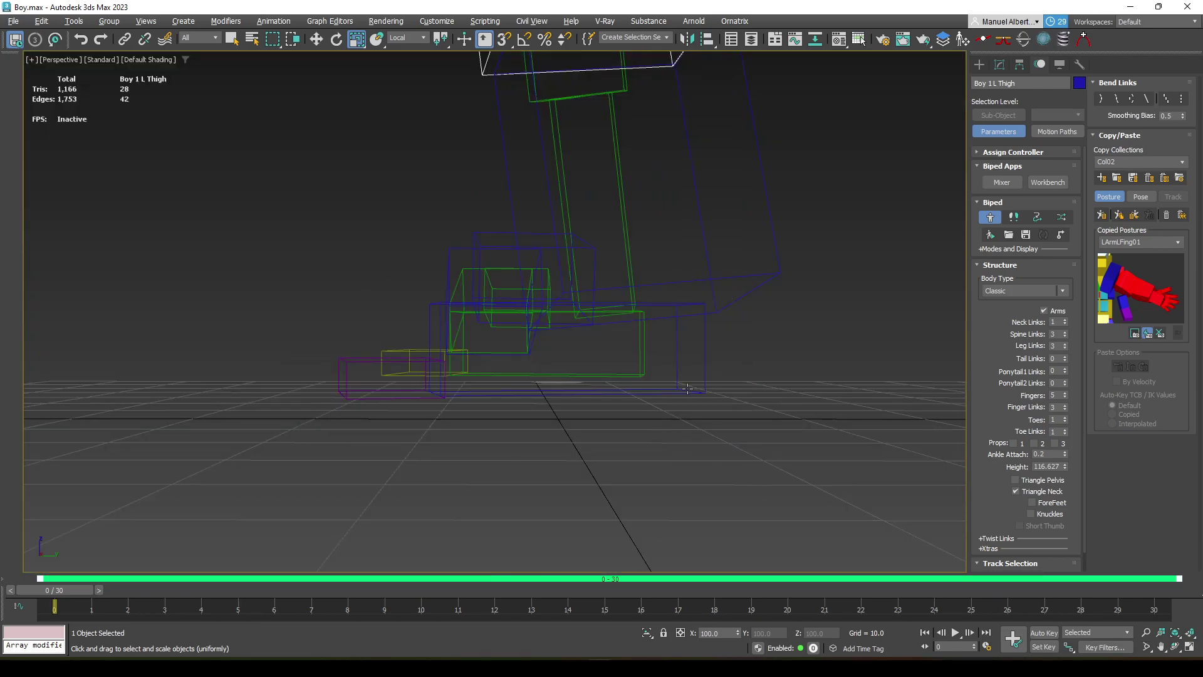